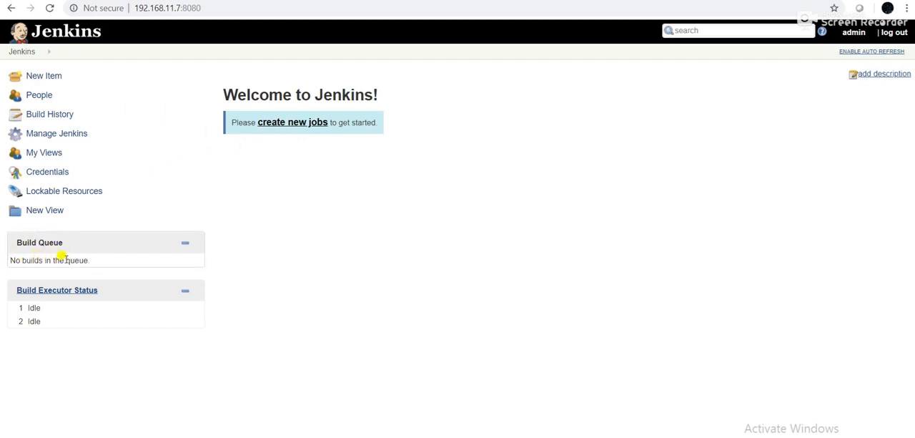
Create a new job named mysamplejob as a Freestyle project
left_click(281, 126)
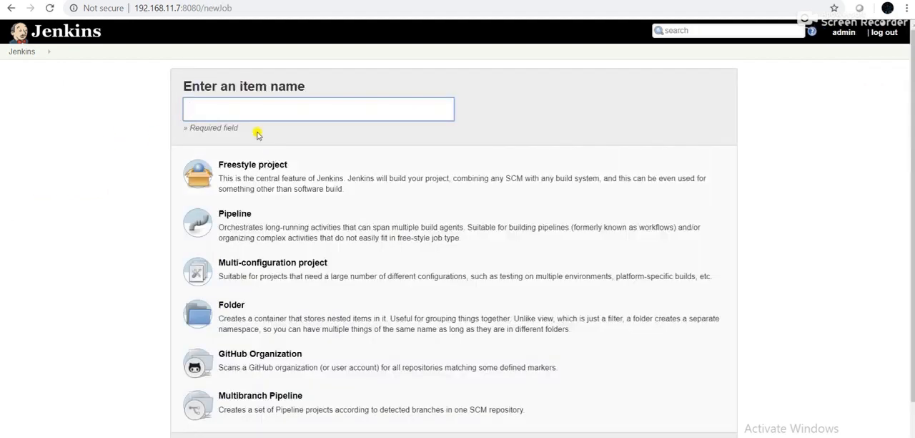
left_click(242, 113)
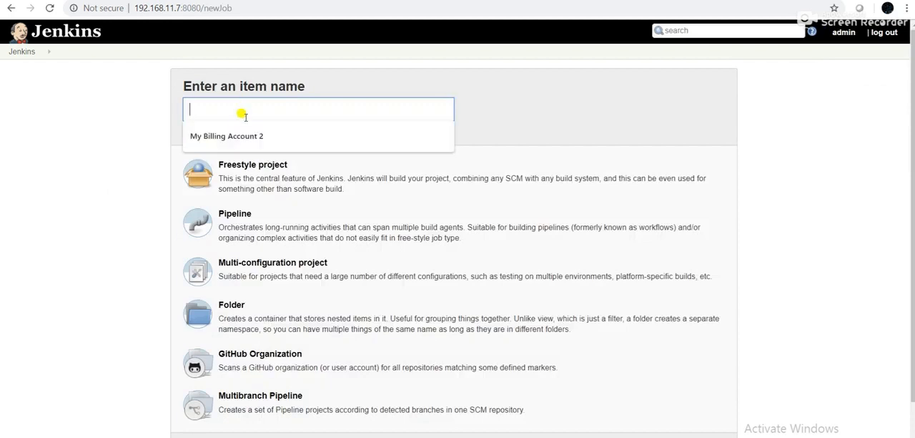
type("mysam")
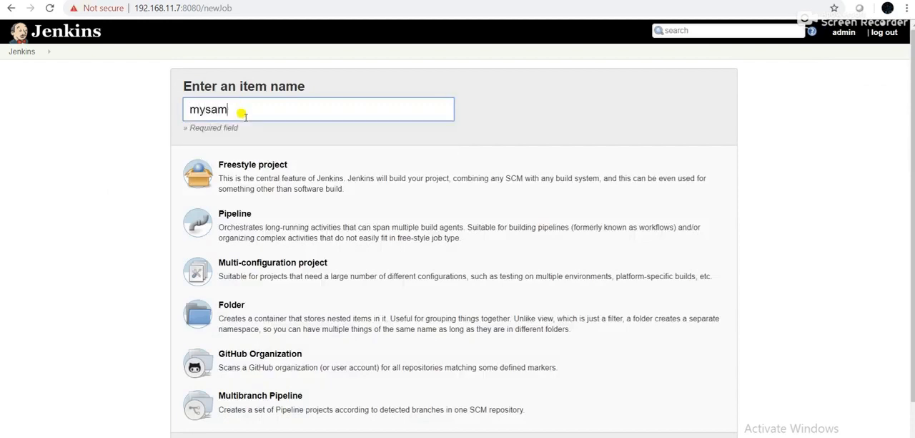
type("plejob")
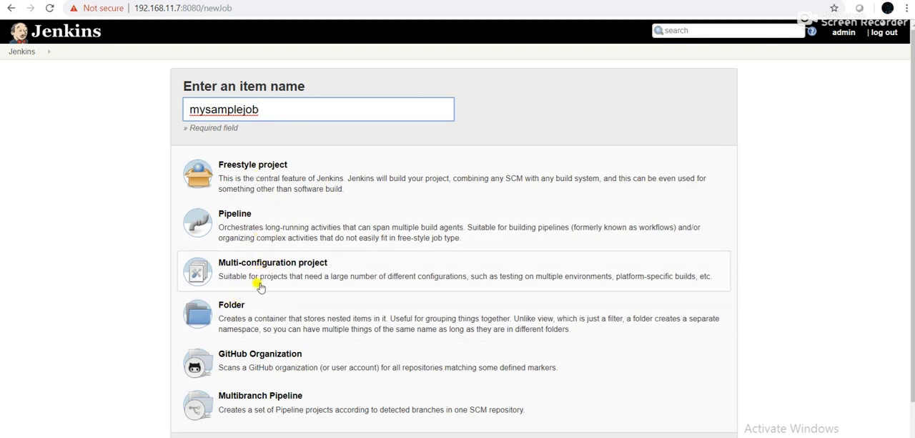
left_click(255, 183)
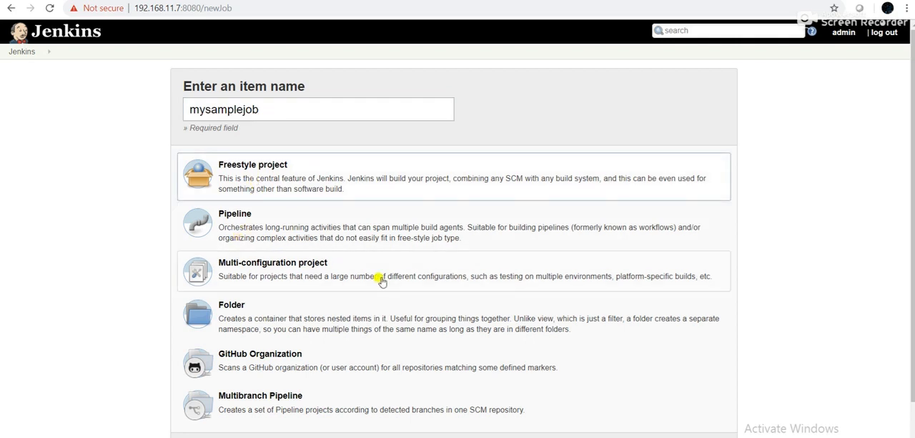
scroll(379, 280, "down", 1)
left_click(206, 398)
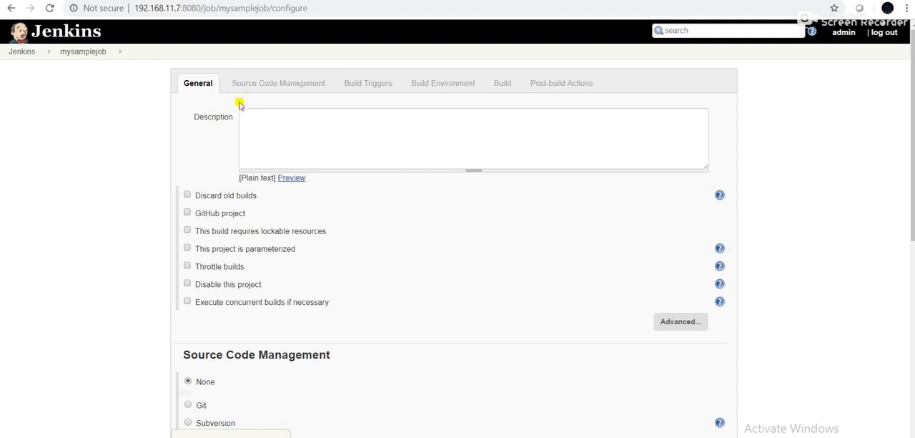
Enter the job description "This is my sample job to execute java program"
left_click(264, 128)
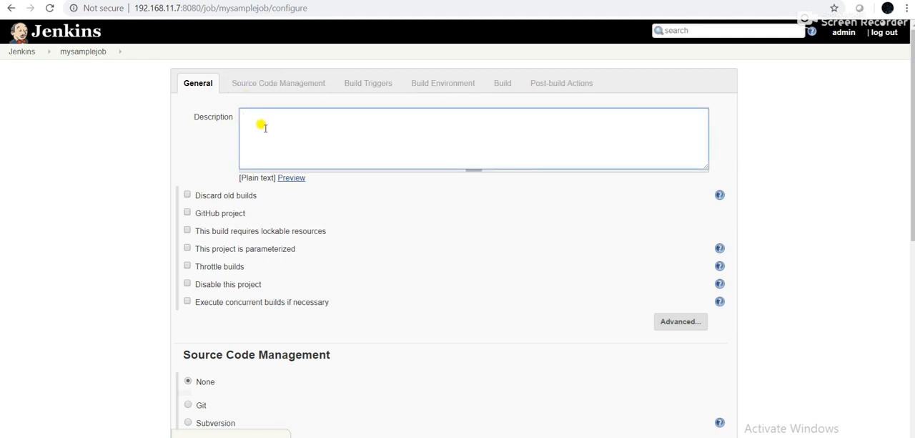
type("THis")
key("BackSpace")
key("BackSpace")
key("BackSpace")
key("BackSpace")
type("his is my sample job")
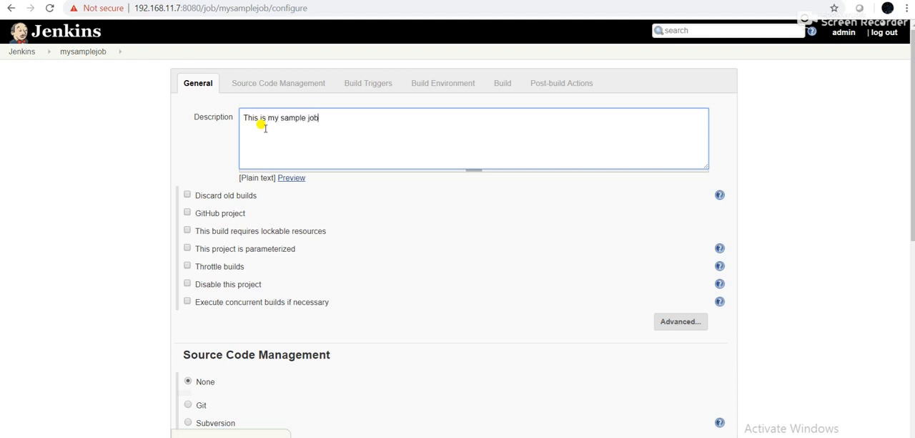
type(" to execute ja")
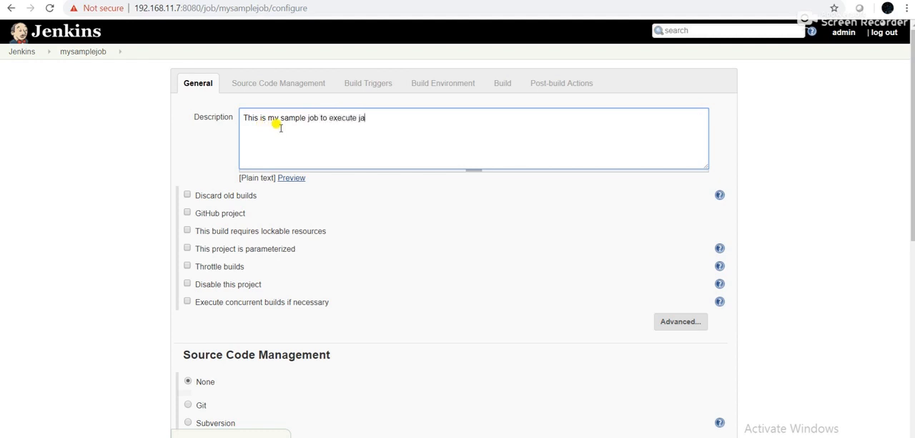
type("va program")
left_click(355, 113)
key("BackSpace")
key("BackSpace")
key("BackSpace")
key("BackSpace")
key("BackSpace")
type("ecute")
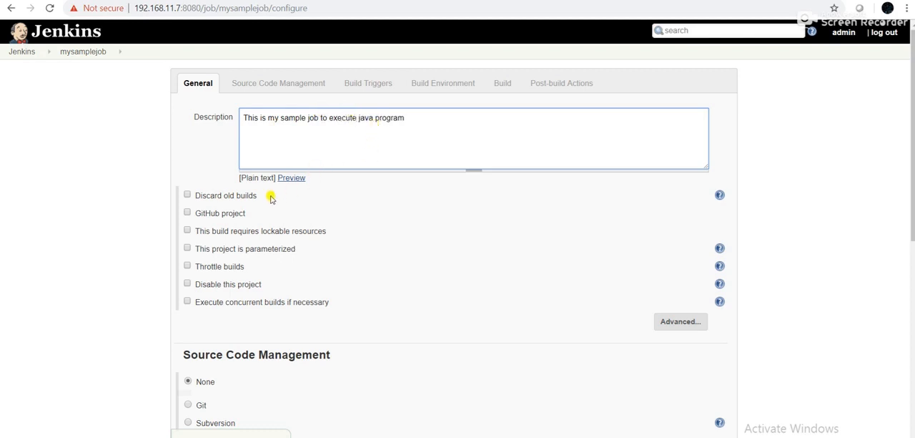
Preview the job description as plain text and hide the preview again
left_click(292, 179)
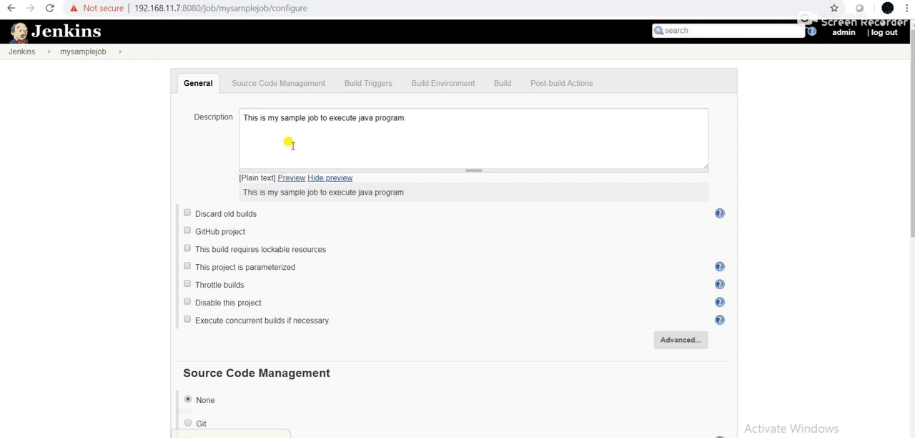
left_click(308, 179)
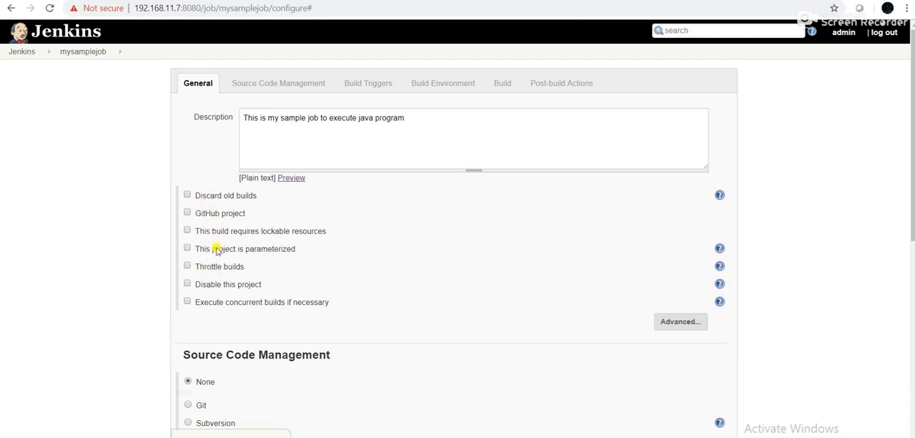
scroll(303, 270, "down", 2)
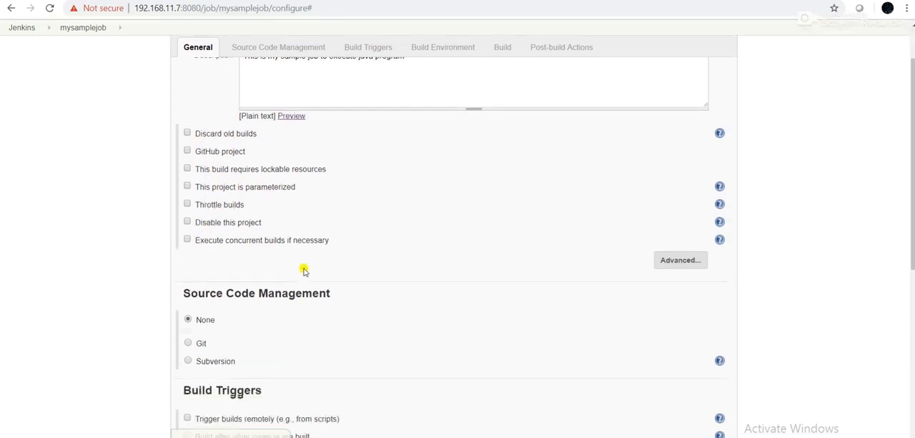
scroll(303, 269, "up", 2)
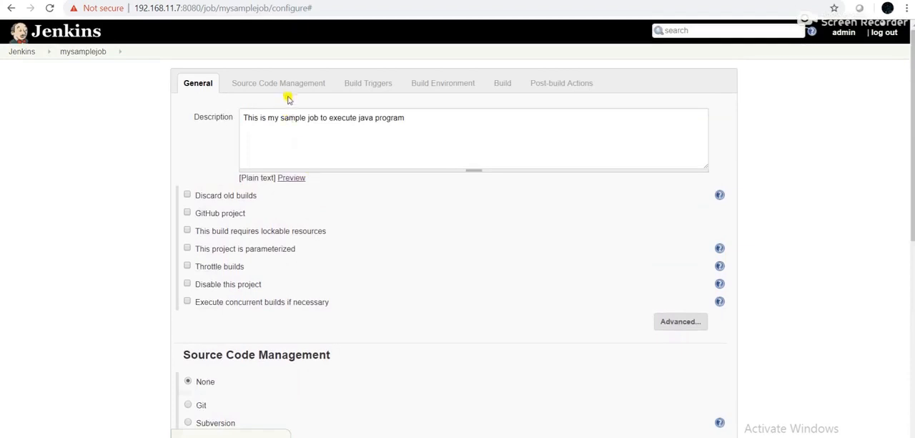
Enable the Build periodically trigger and open the help for its Schedule field
scroll(262, 286, "down", 3)
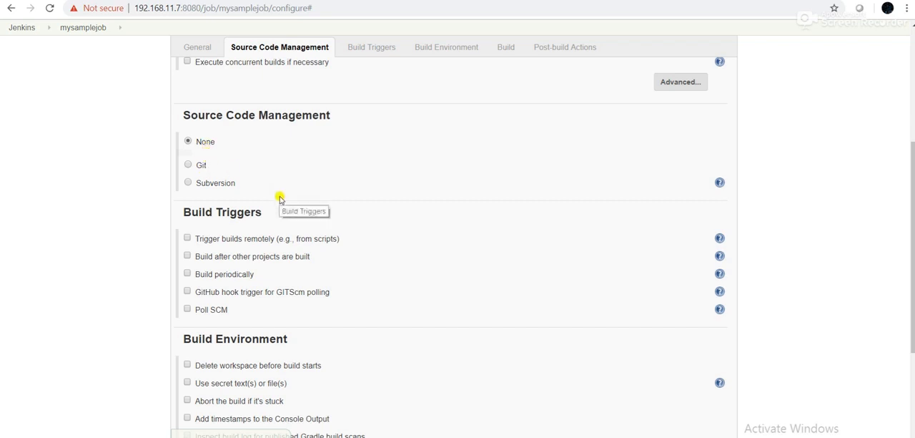
scroll(280, 198, "down", 1)
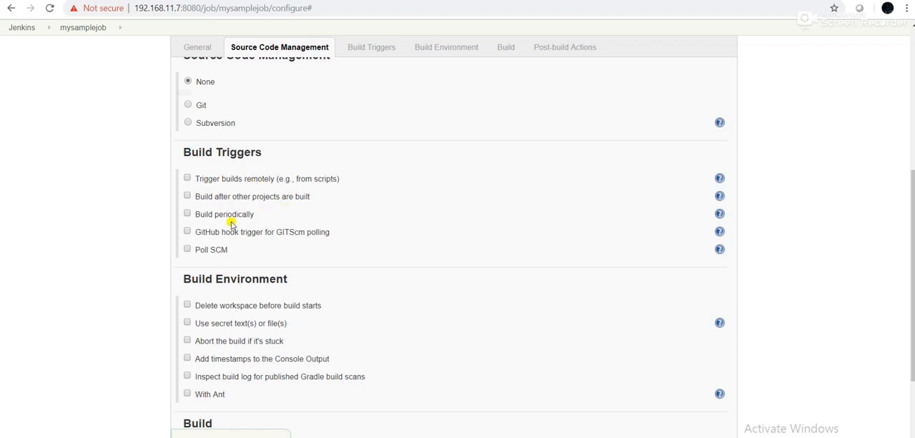
left_click(187, 214)
left_click(313, 245)
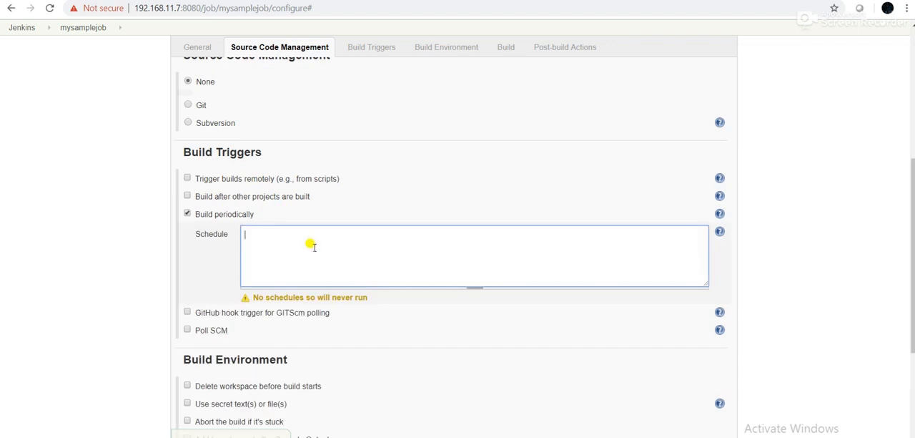
left_click(719, 232)
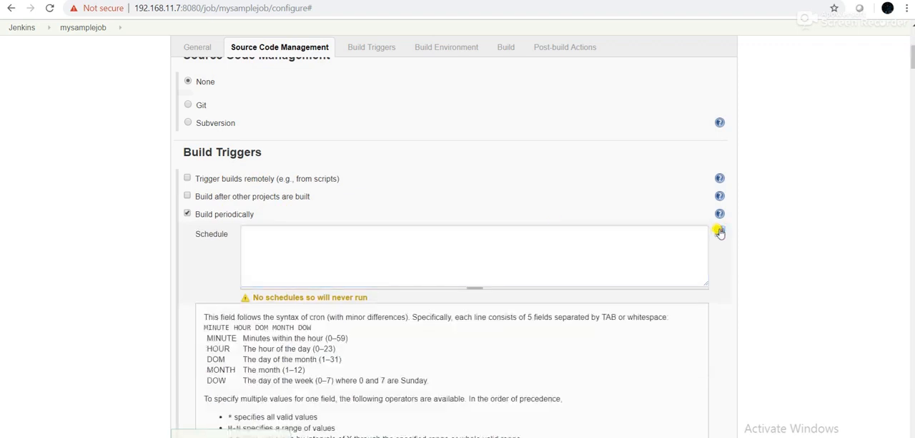
Copy the every-fifteen-minutes example H/15 * * * * from the help text into the Schedule field
scroll(316, 337, "down", 2)
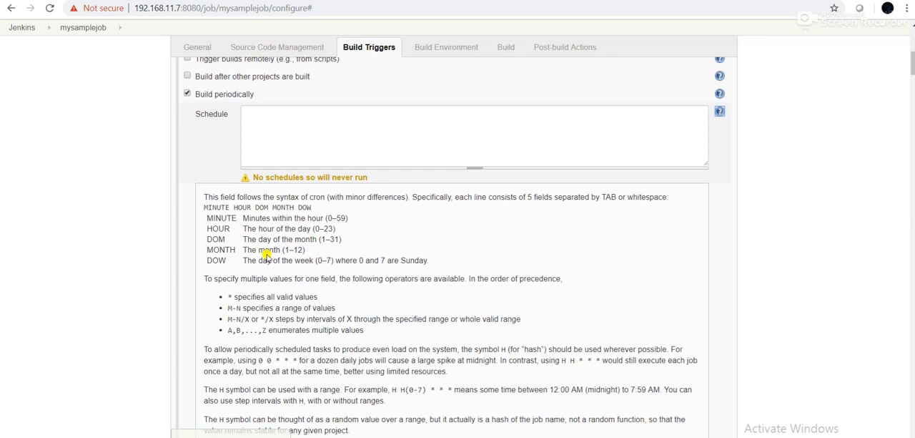
scroll(307, 293, "down", 5)
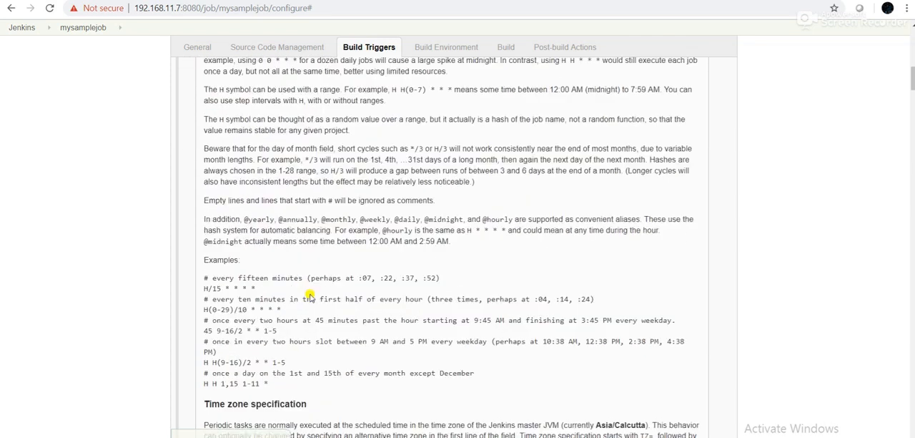
left_click_drag(256, 287, 219, 286)
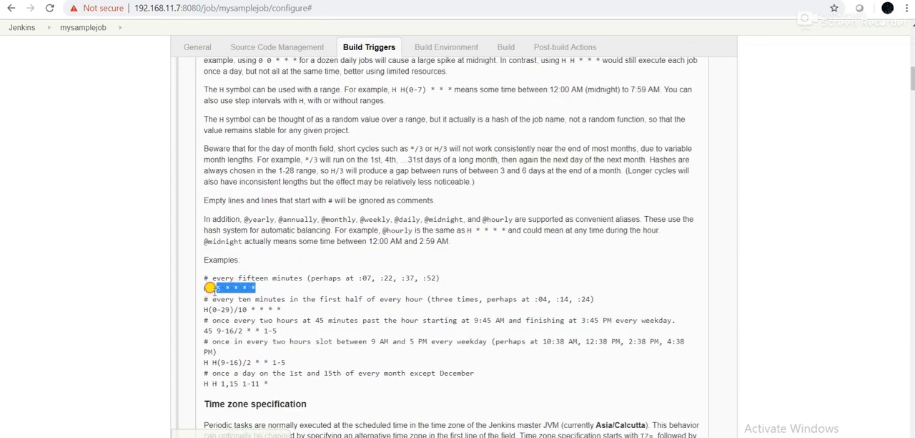
triple_click(203, 288)
right_click(218, 292)
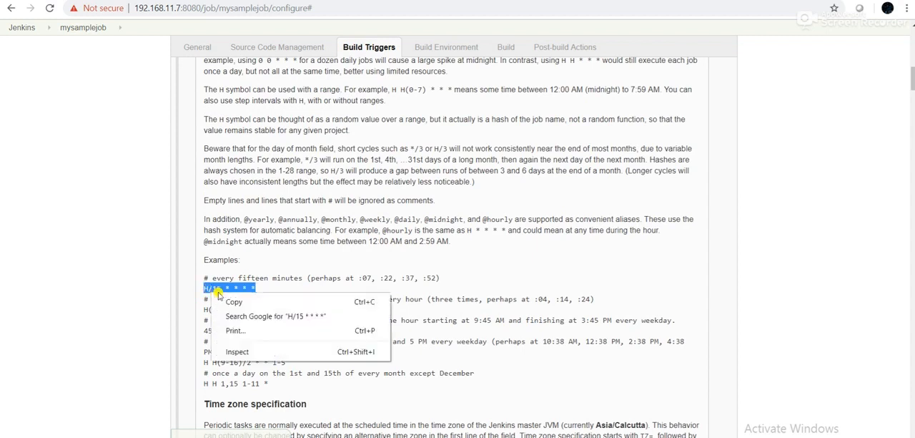
left_click(234, 301)
scroll(365, 268, "up", 7)
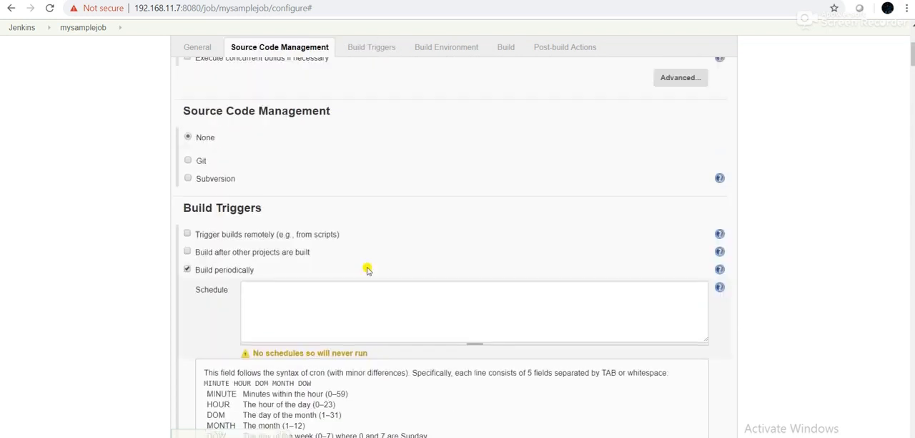
left_click(298, 293)
key("ctrl+v")
Change the first cron field so the schedule reads * * * * *
key("Left")
key("Left")
key("Left")
key("Left")
key("Left")
key("Left")
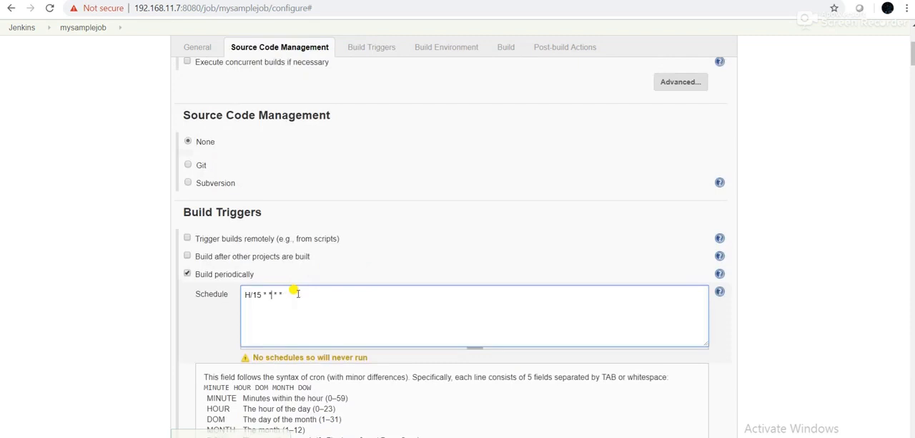
key("BackSpace")
key("BackSpace")
key("BackSpace")
key("BackSpace")
key("BackSpace")
type("*")
Compare the schedule's five fields with the cron syntax and examples in the help text, and close the help
scroll(286, 295, "down", 1)
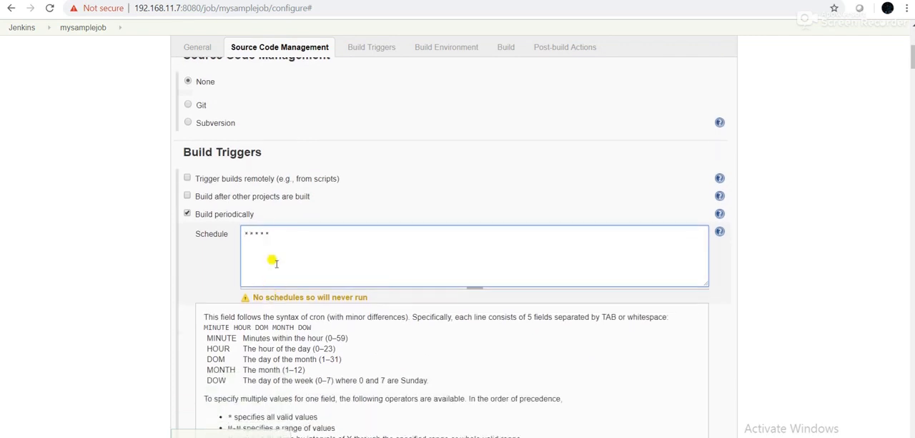
scroll(275, 263, "down", 2)
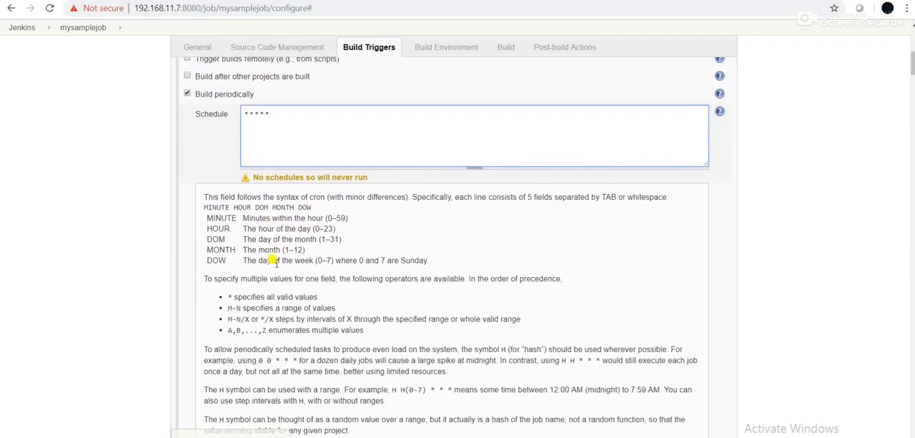
double_click(263, 113)
scroll(285, 290, "down", 7)
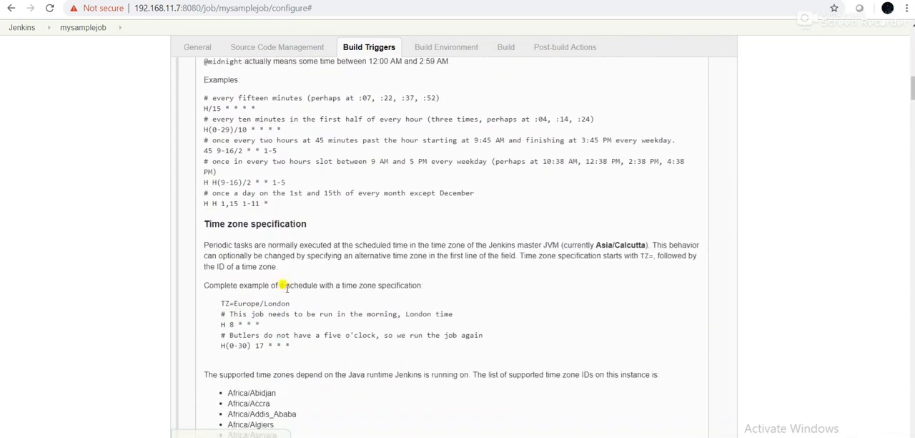
scroll(285, 287, "up", 7)
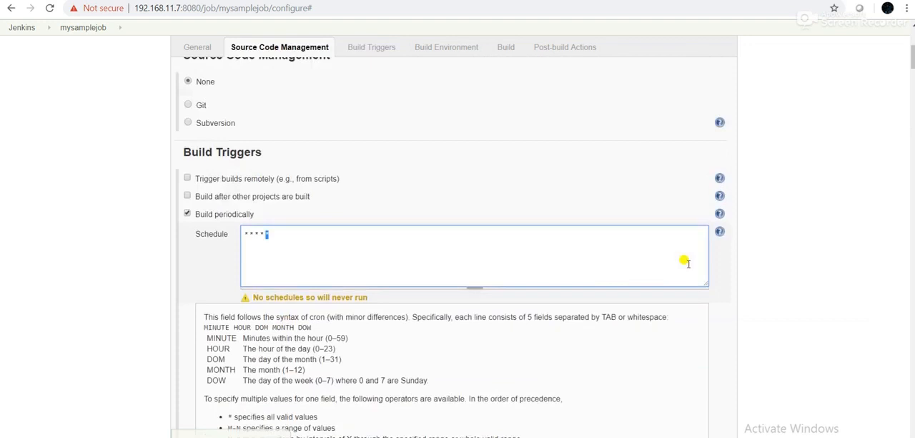
left_click(726, 244)
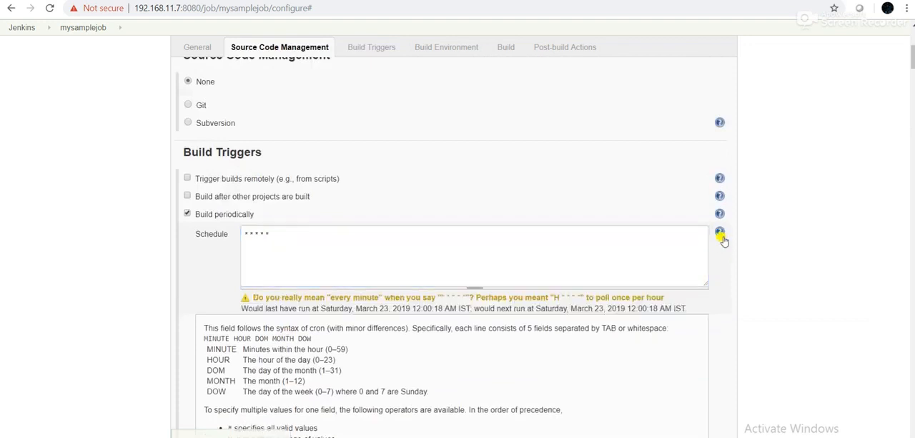
scroll(382, 244, "down", 6)
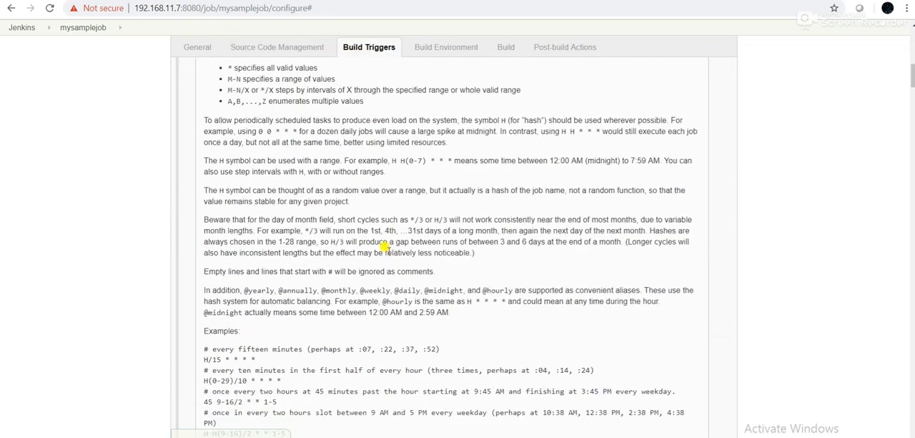
scroll(383, 244, "down", 10)
scroll(389, 253, "up", 8)
scroll(400, 247, "up", 10)
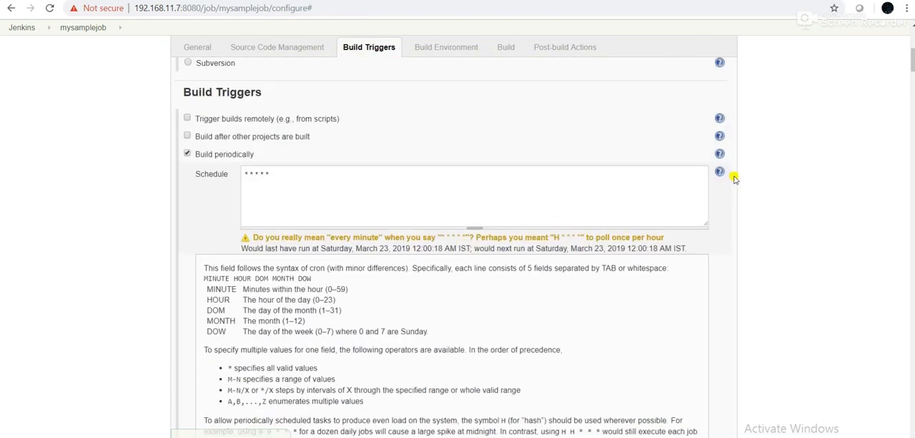
left_click(721, 173)
Add an Execute shell build step to the job and place the cursor in its empty Command field
scroll(486, 282, "down", 2)
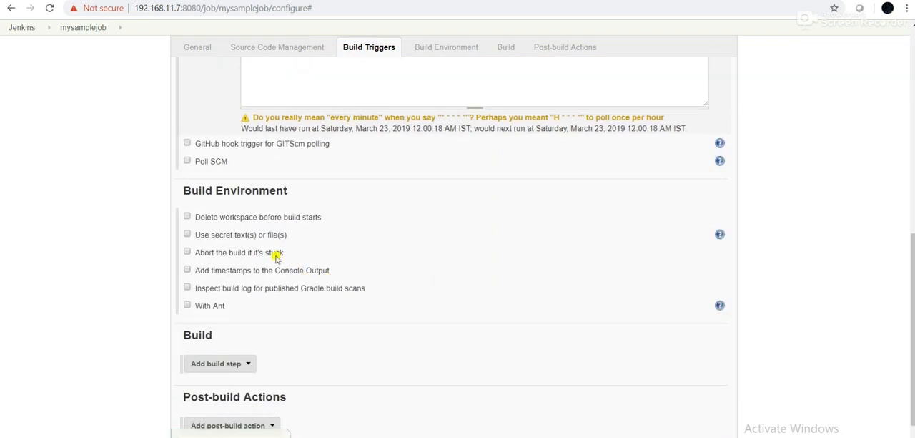
scroll(276, 258, "down", 1)
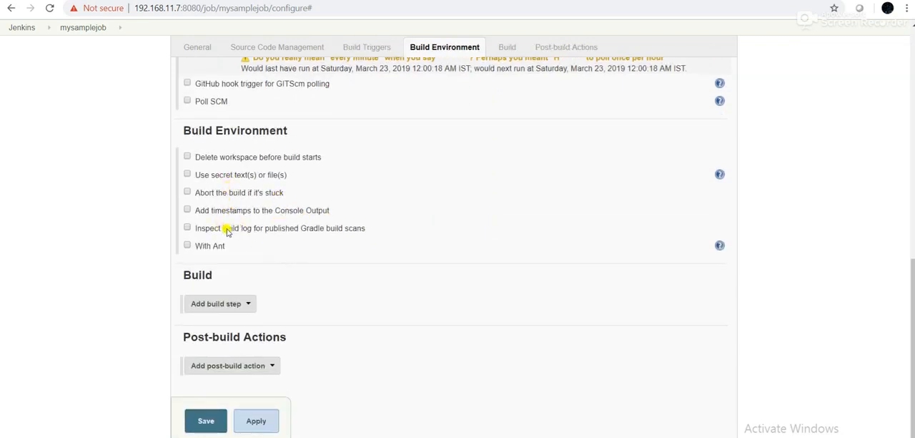
scroll(283, 259, "down", 1)
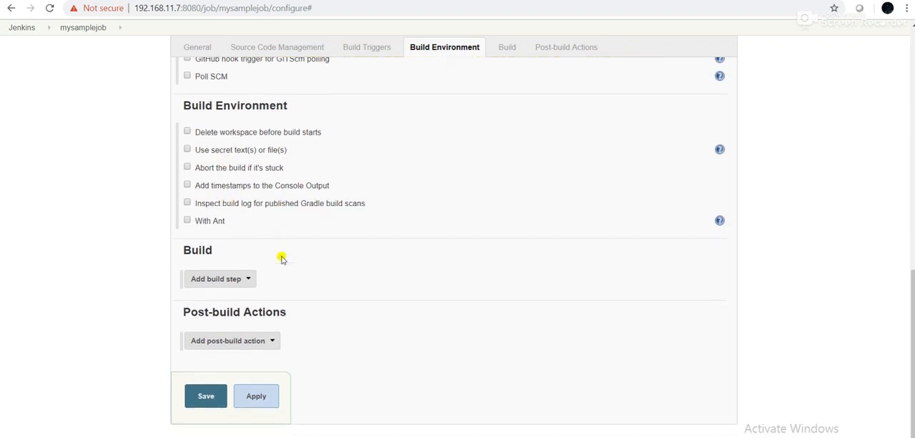
left_click(250, 283)
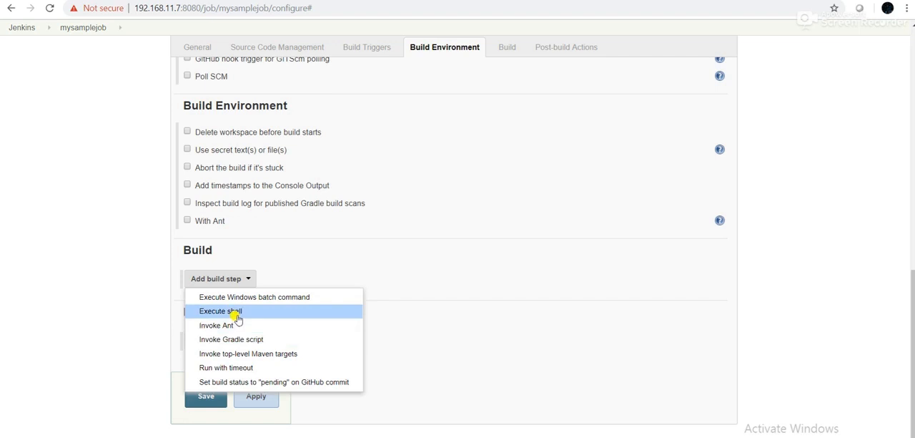
left_click(238, 314)
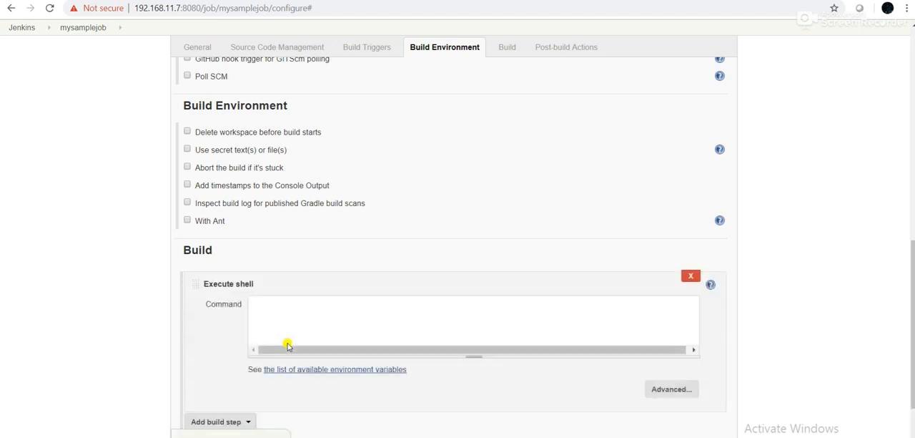
left_click(273, 304)
Switch to the terminal, list the files in the home folder and display the contents of HelloWorld.java
key("alt+Tab")
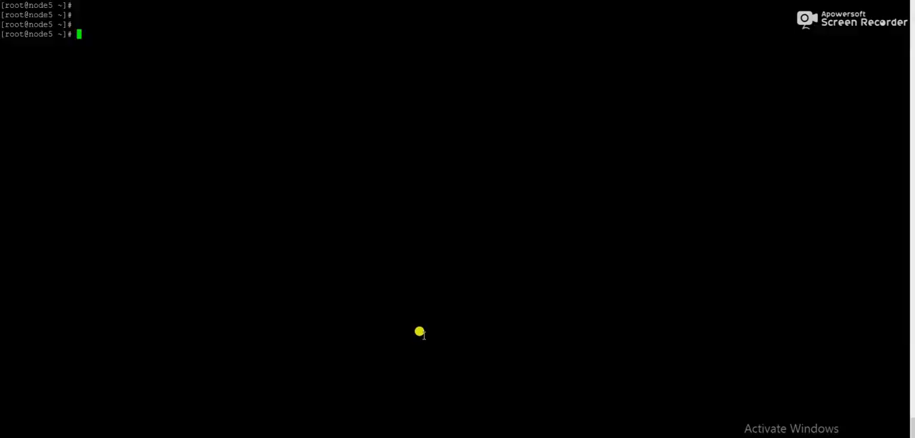
type("ls")
key("Return")
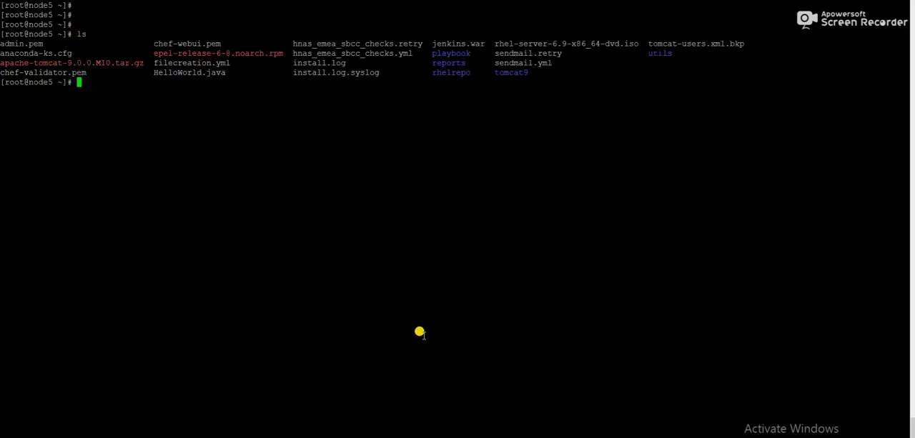
double_click(195, 70)
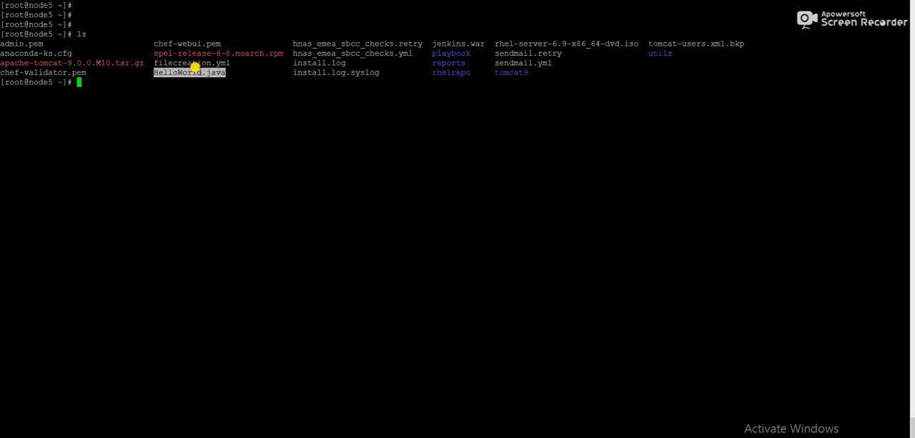
type("cat")
right_click(239, 92)
key("Return")
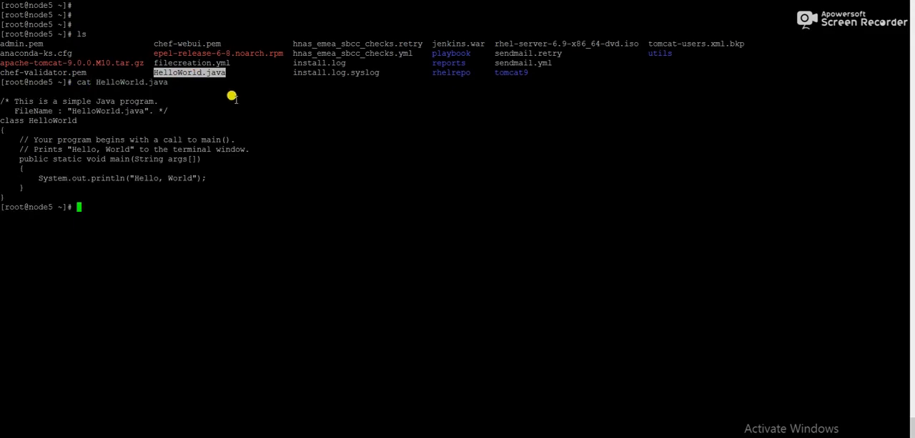
Print the working directory with pwd, copy its path and enter cd /root/ as the shell command's first line in Jenkins
type("pwd")
key("Return")
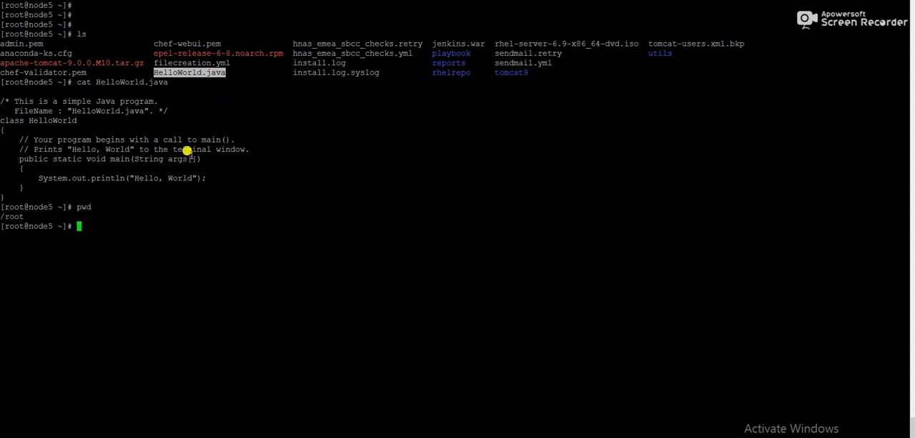
double_click(13, 215)
key("ctrl+c")
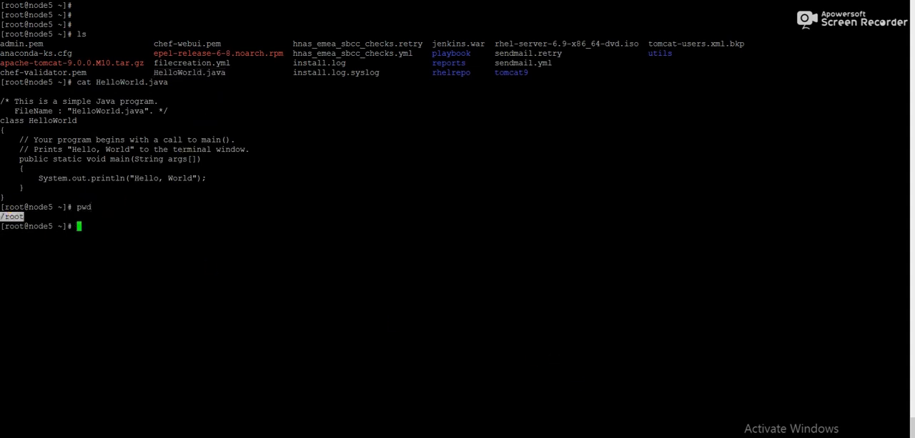
key("alt+Tab")
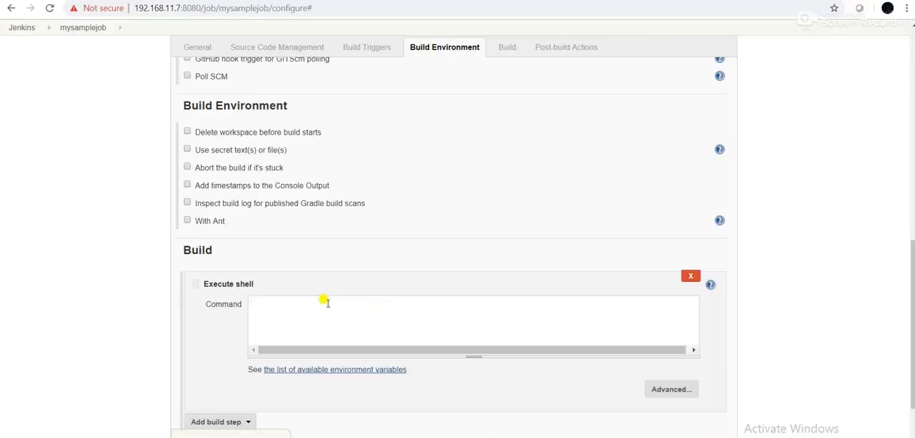
type("cd")
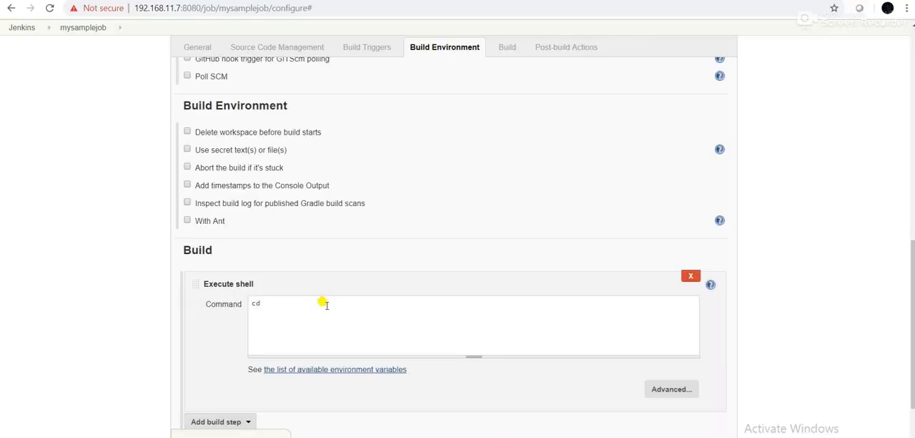
right_click(325, 304)
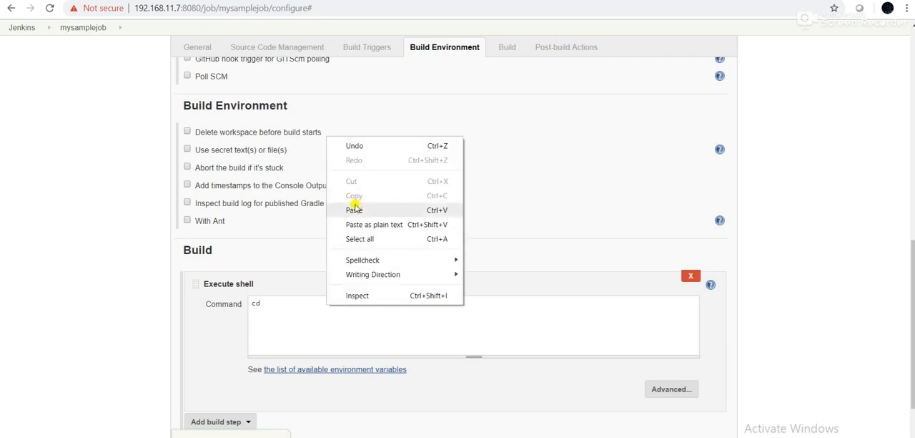
left_click(355, 210)
type("/root/")
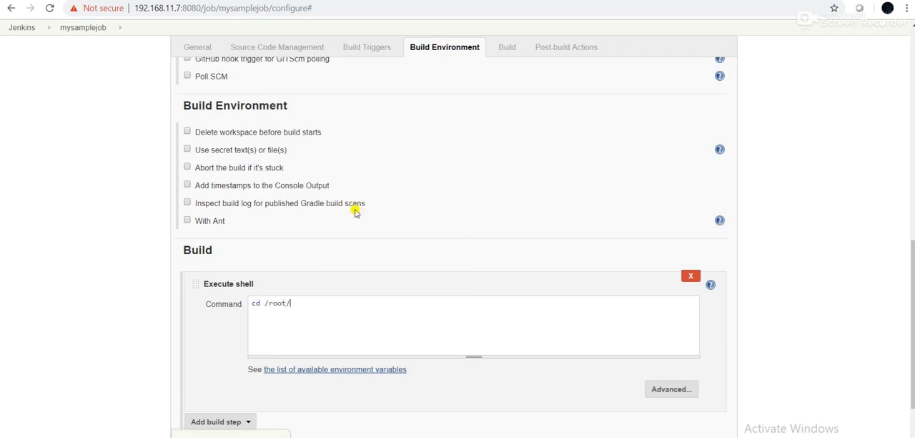
Copy the file name HelloWorld.java from the terminal listing and append it to the cd /root/ line in Jenkins
key("alt+Tab")
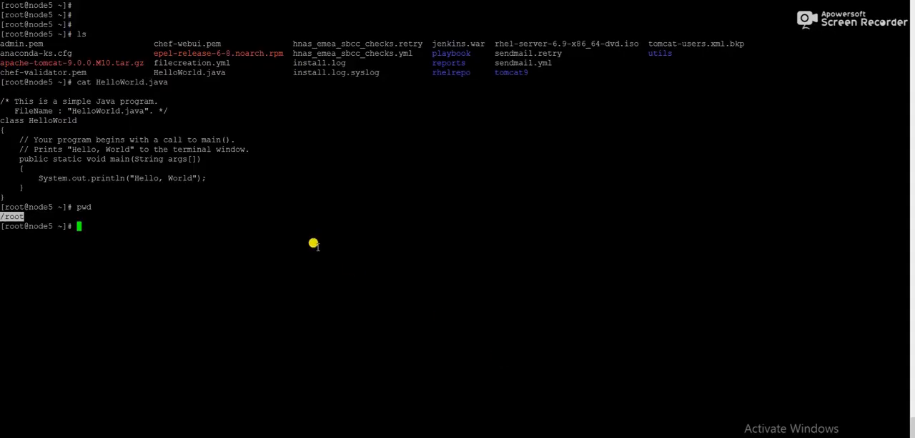
double_click(190, 73)
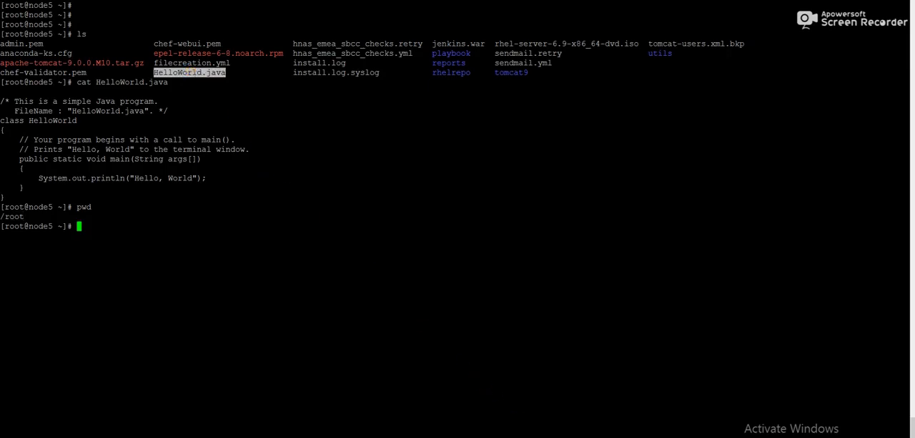
key("alt+Tab")
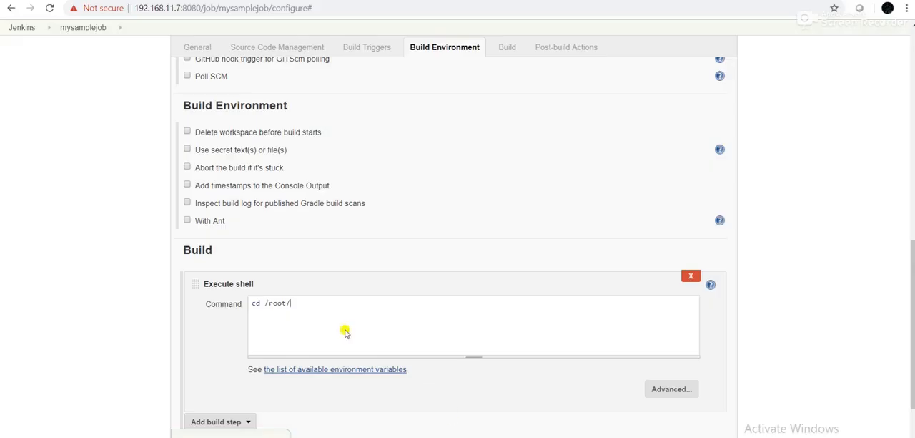
type("HelloWorld.java")
Add a second command line javac HelloWorld.java, copying the file name from the terminal listing
key("Return")
type("javac")
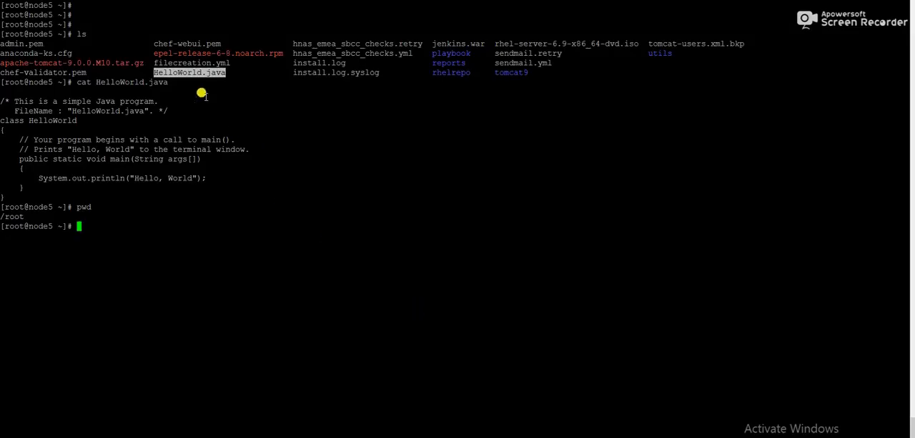
double_click(187, 72)
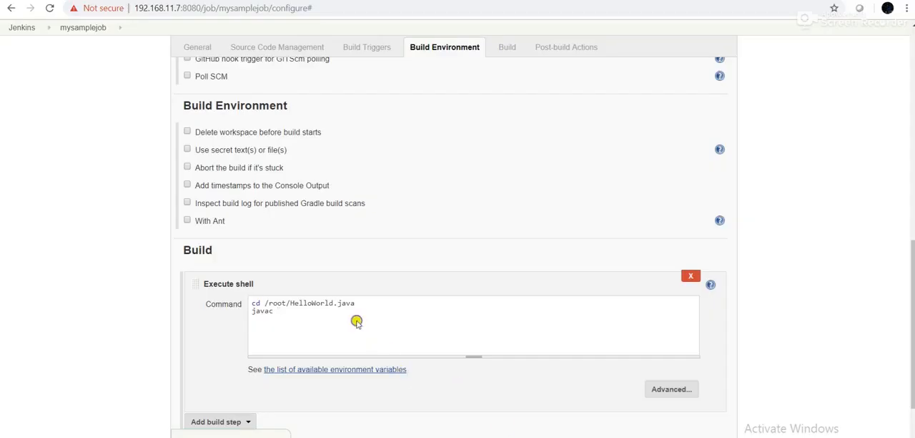
right_click(356, 321)
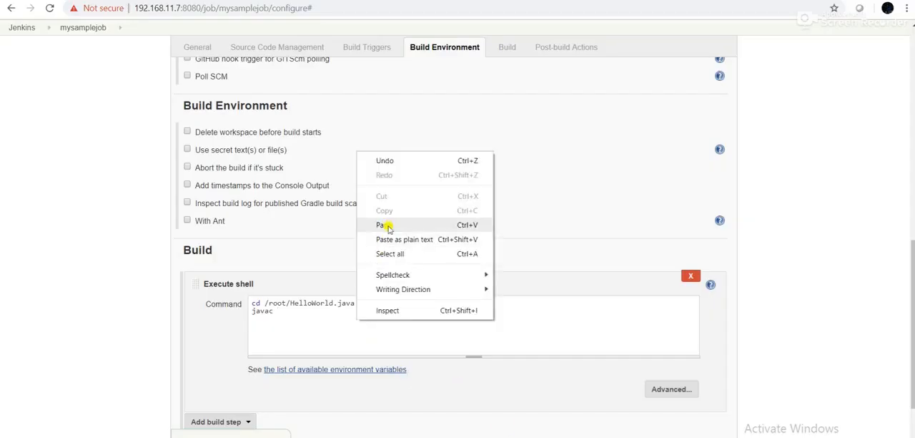
left_click(390, 229)
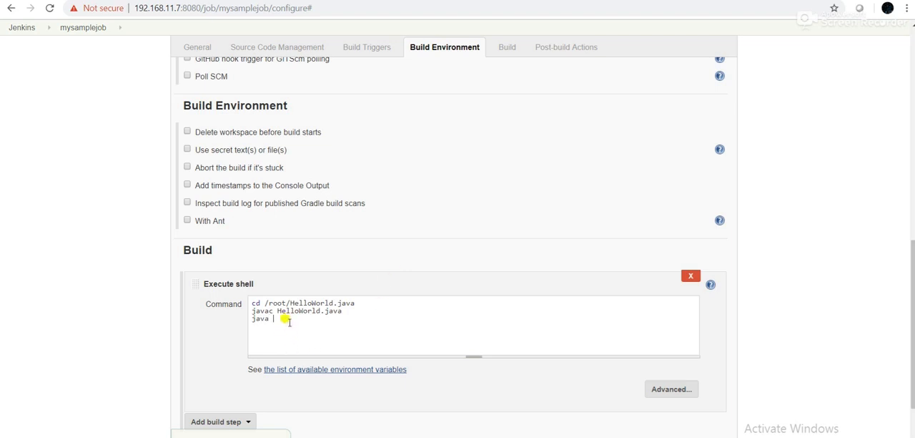
Add a third command line java HelloWorld, reusing the copied file name without its extension
left_click_drag(273, 306, 315, 306)
right_click(339, 311)
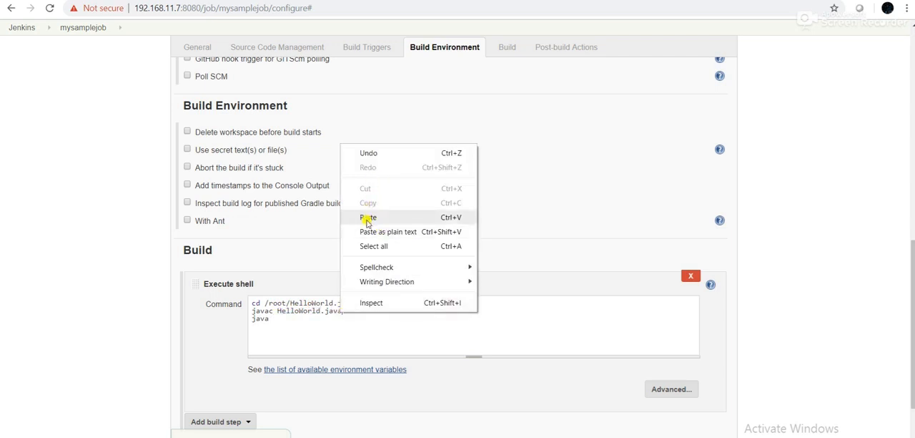
left_click(369, 218)
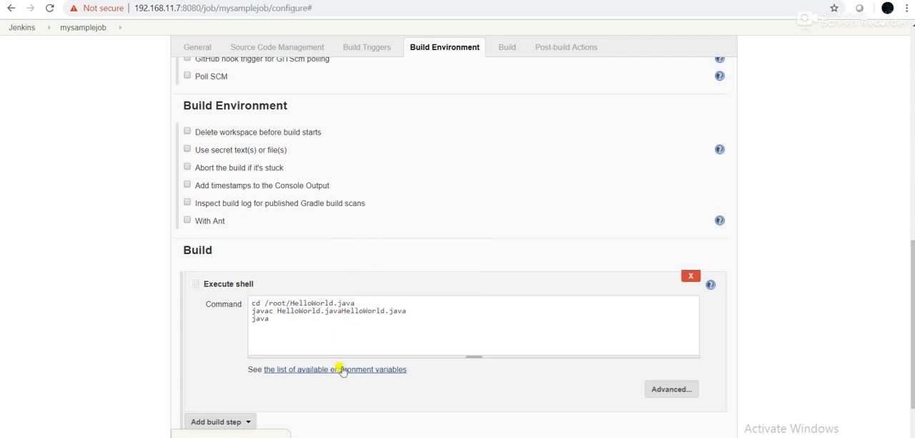
left_click_drag(343, 310, 406, 310)
right_click(404, 309)
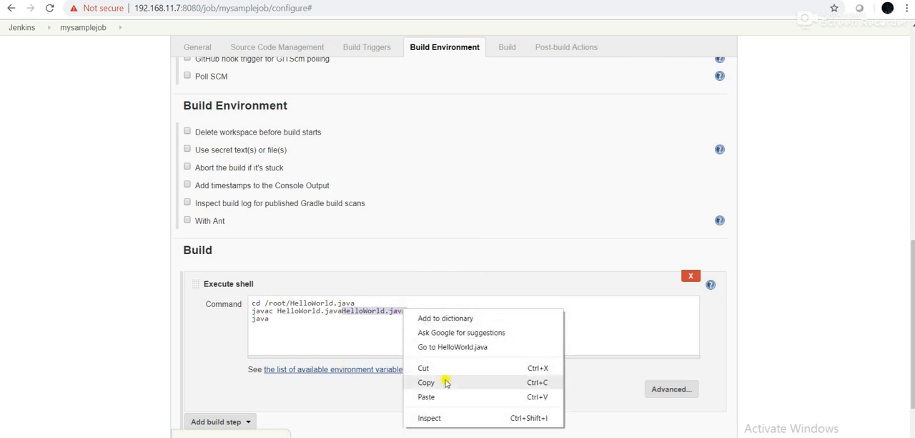
left_click(443, 380)
left_click(274, 320)
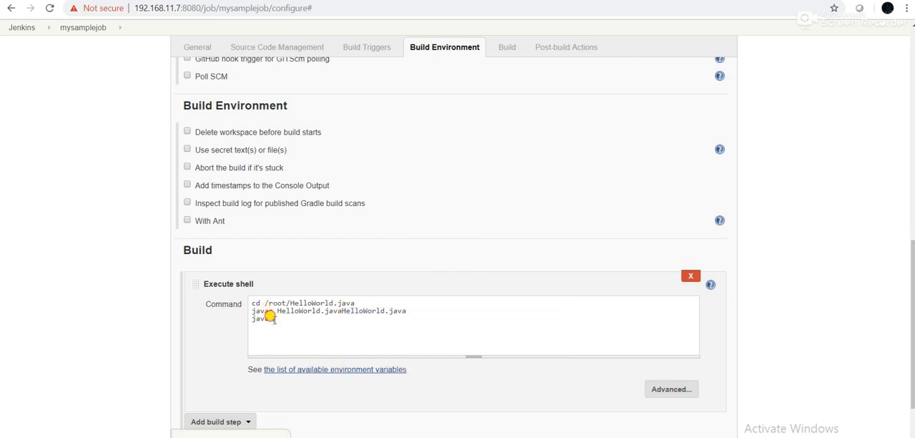
right_click(276, 318)
left_click(311, 239)
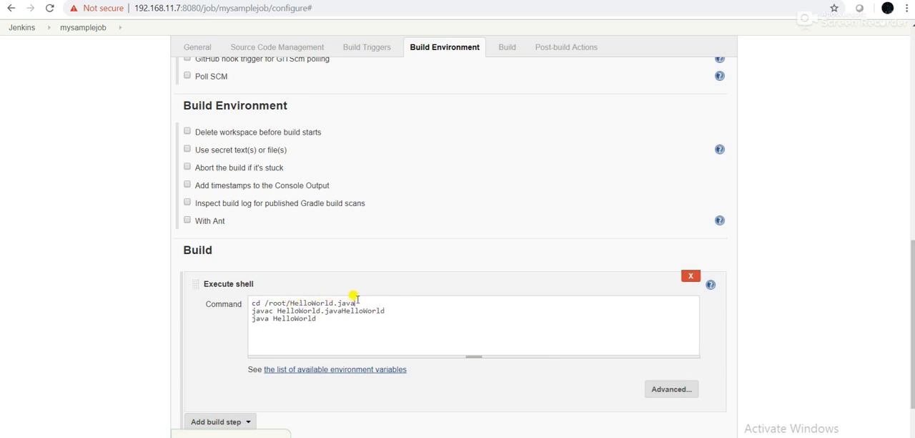
Trim the first command line to cd /root/ and the compile line to javac HelloWorld.java
key("BackSpace")
key("BackSpace")
key("BackSpace")
key("BackSpace")
key("BackSpace")
key("BackSpace")
key("BackSpace")
key("BackSpace")
key("BackSpace")
key("BackSpace")
key("BackSpace")
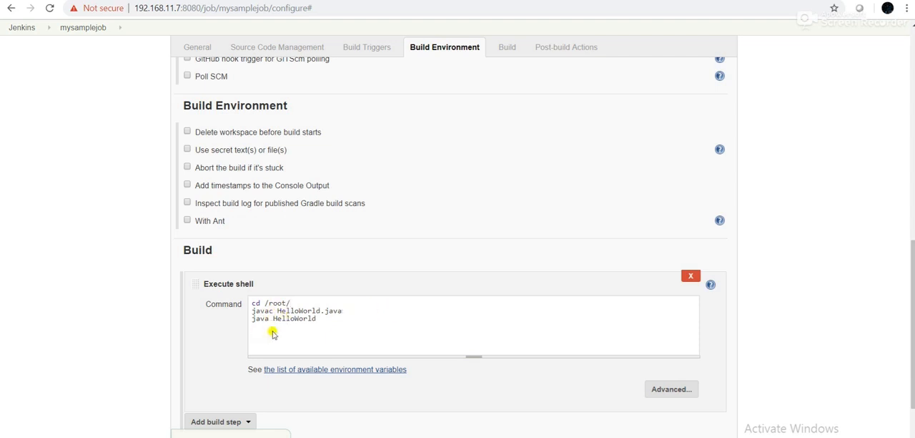
View the available post-build actions and close the list without adding one
scroll(286, 329, "down", 3)
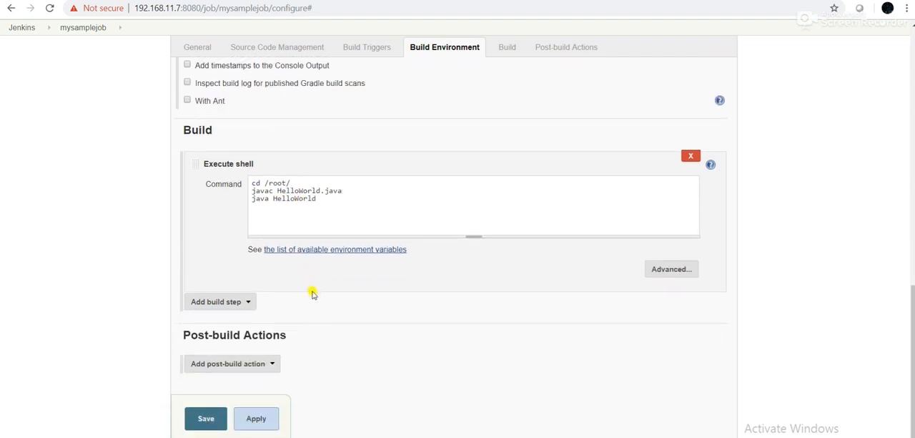
left_click(265, 366)
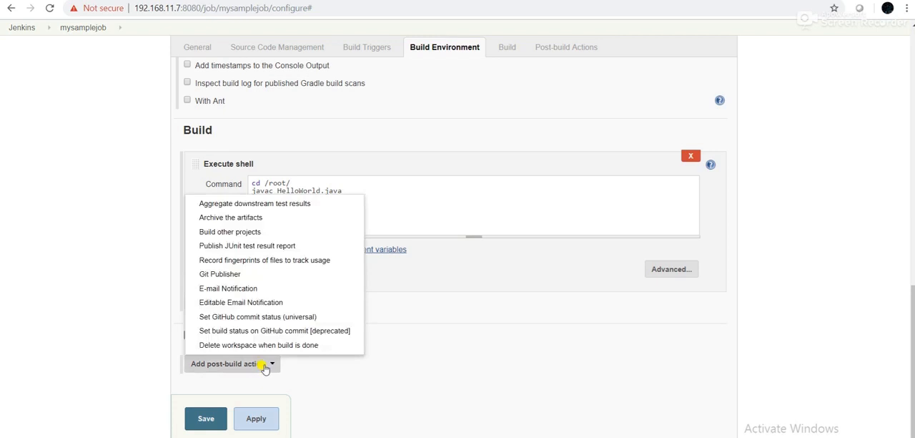
left_click(434, 352)
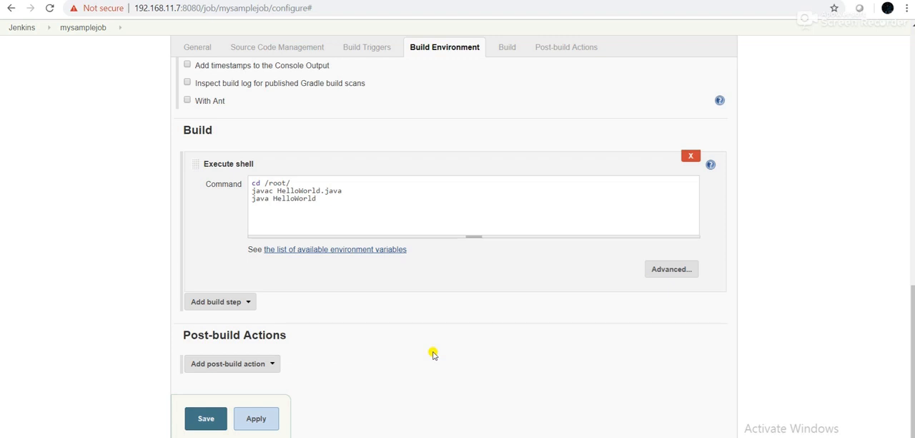
Review the job's description, source code management and build trigger settings
scroll(434, 353, "up", 15)
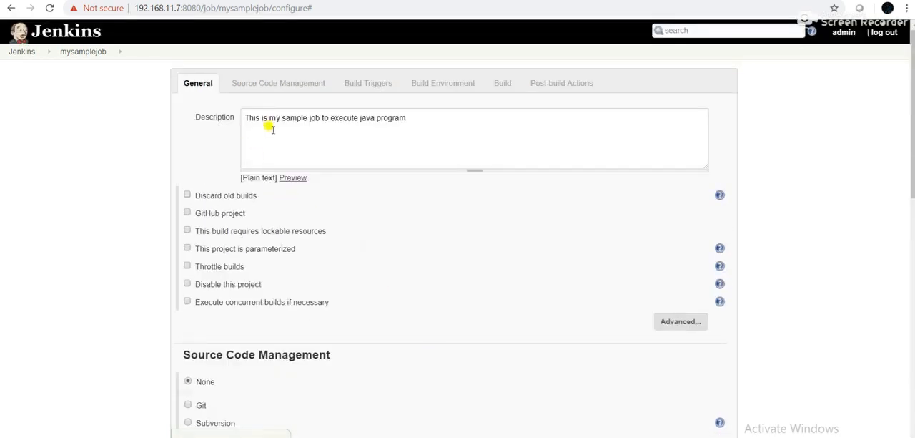
scroll(301, 163, "down", 3)
scroll(305, 170, "down", 3)
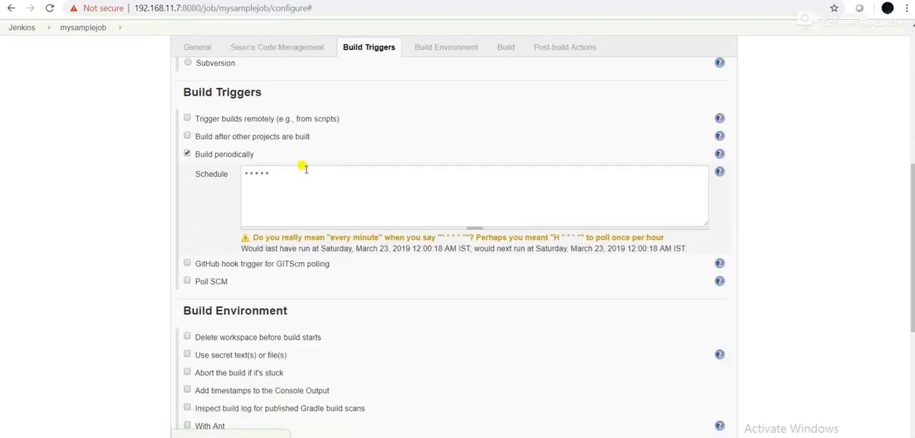
scroll(305, 170, "up", 3)
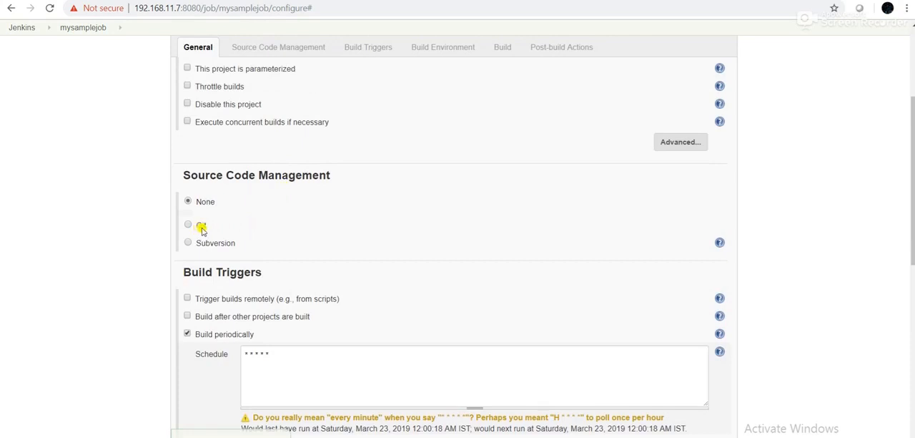
scroll(231, 229, "down", 1)
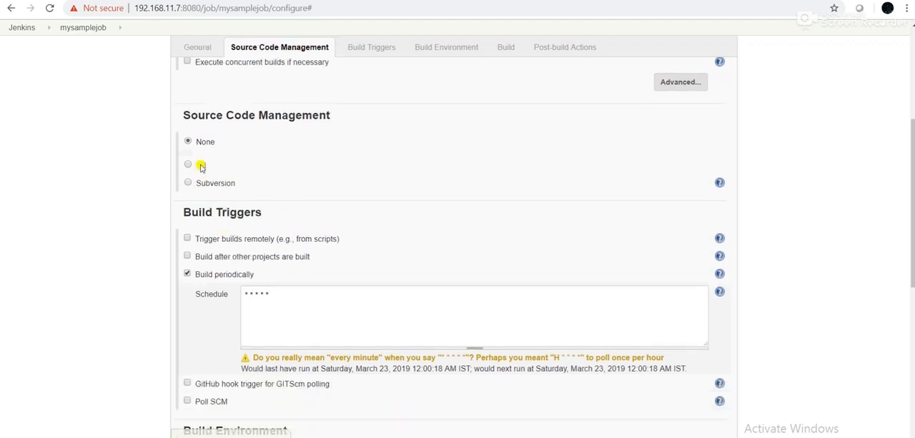
Review the remaining build trigger, build environment and shell command settings, and save the job configuration
scroll(207, 171, "down", 2)
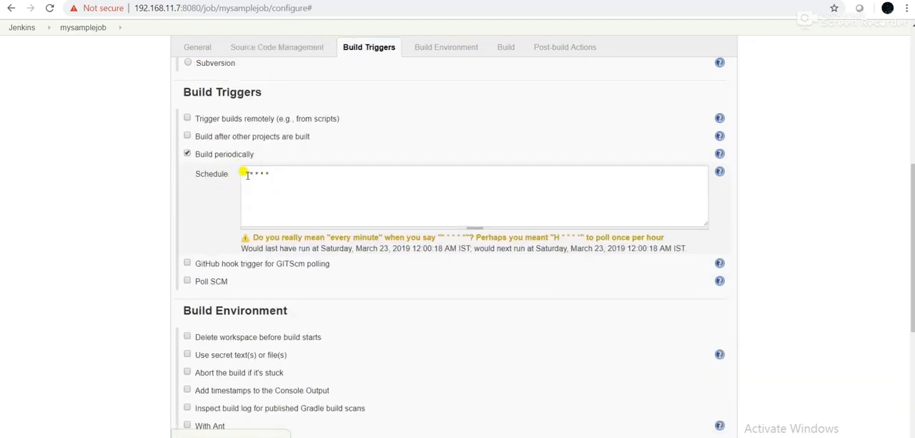
scroll(296, 239, "down", 6)
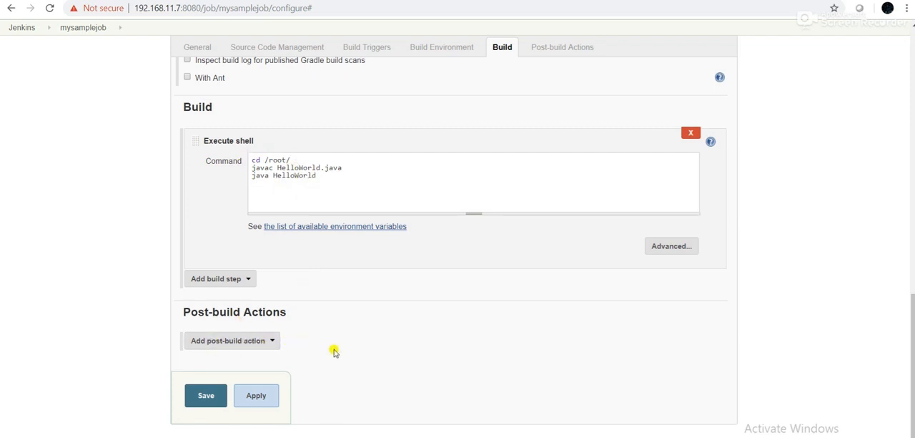
left_click(204, 395)
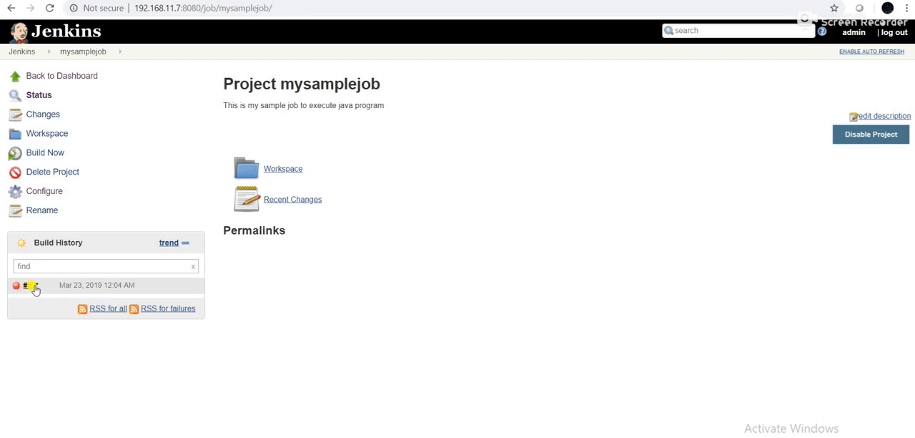
Open the console output of build #1 and examine the workspace path, the cd /root/ command and the line reported for it
left_click(35, 286)
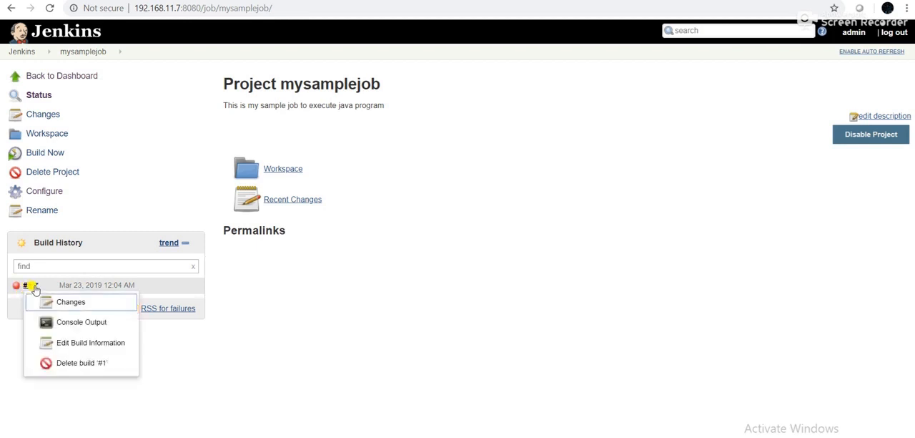
left_click(66, 324)
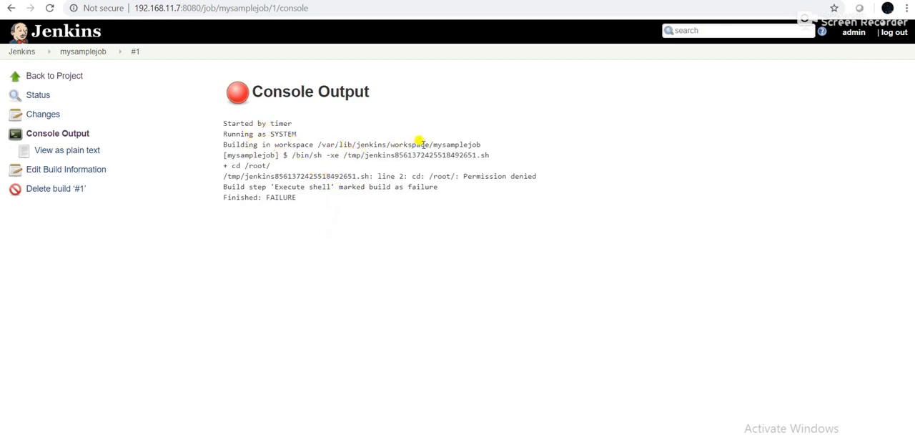
left_click_drag(316, 143, 436, 144)
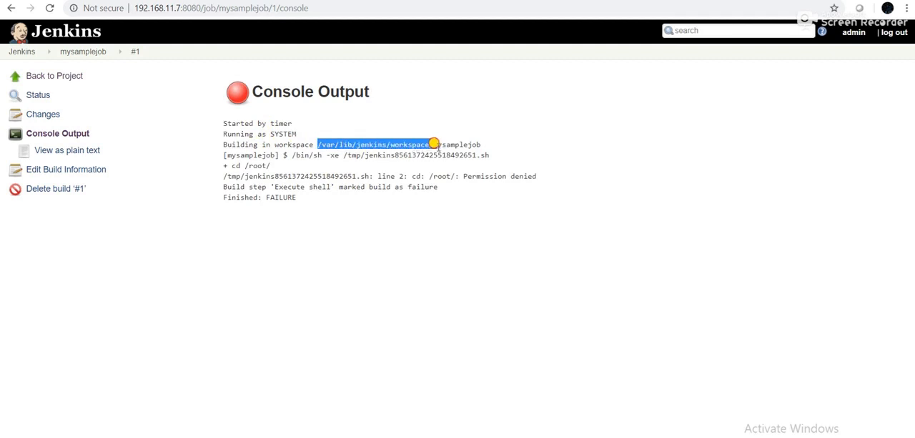
double_click(438, 145)
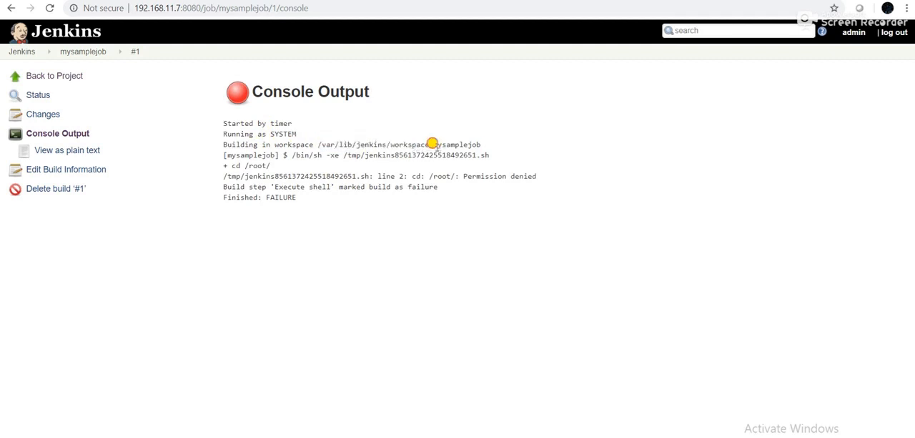
double_click(458, 144)
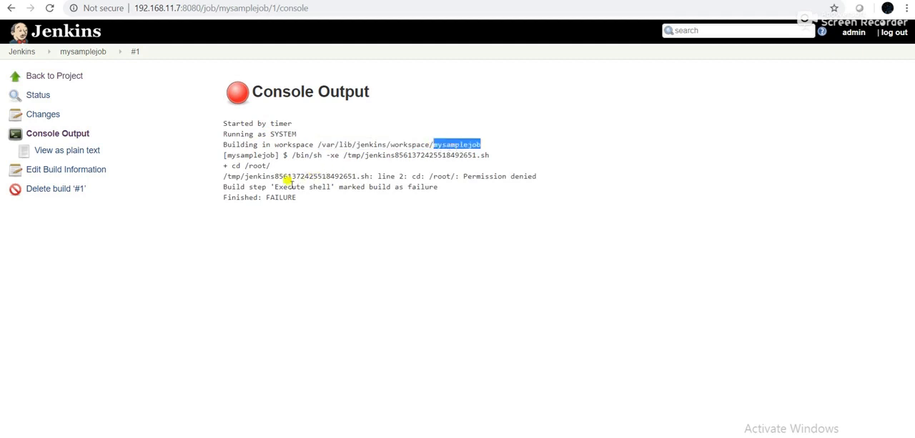
left_click_drag(242, 165, 267, 165)
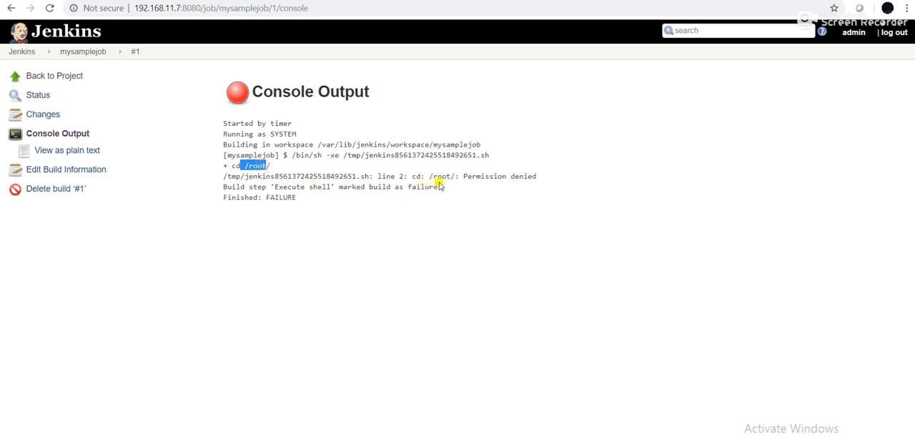
left_click_drag(533, 176, 219, 174)
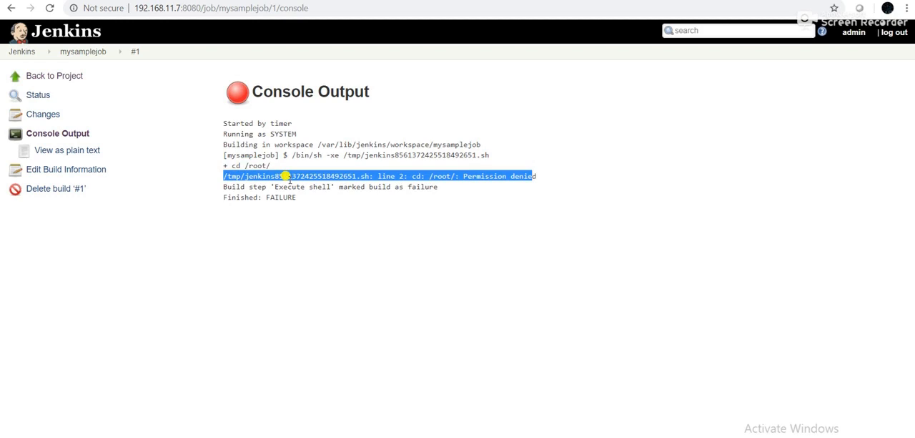
left_click(397, 179)
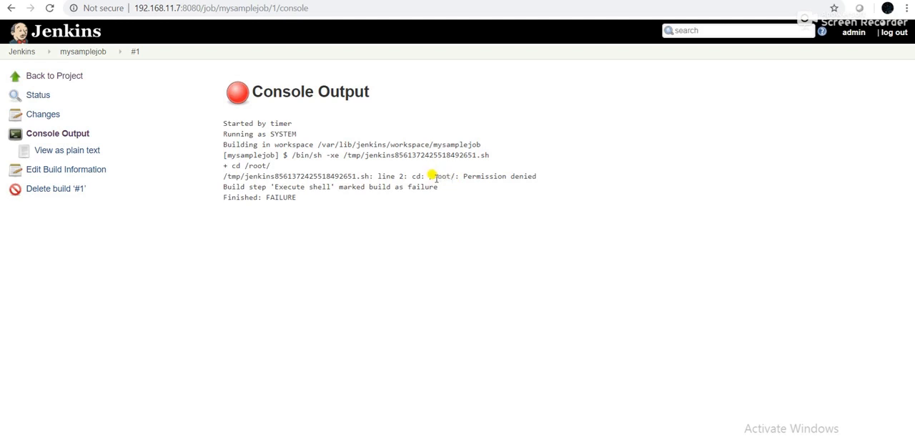
left_click_drag(533, 176, 221, 169)
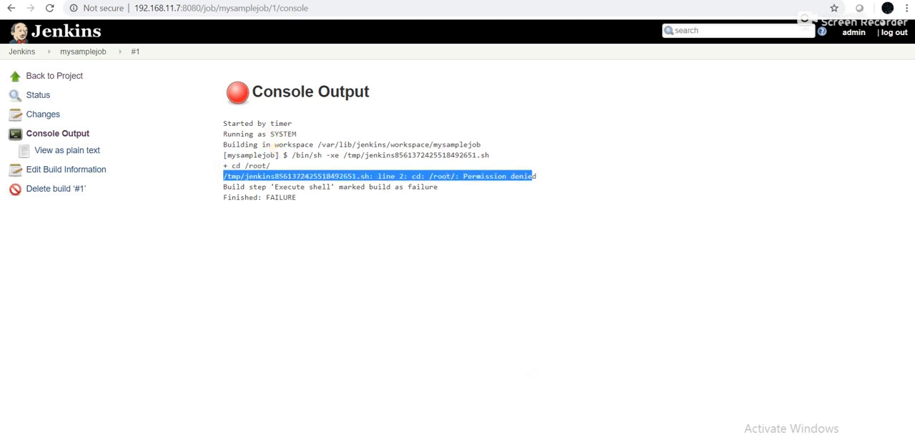
Switch to the terminal, open /etc/sudoers in vi and locate the commented %wheel rule with NOPASSWD: ALL
key("alt+Tab")
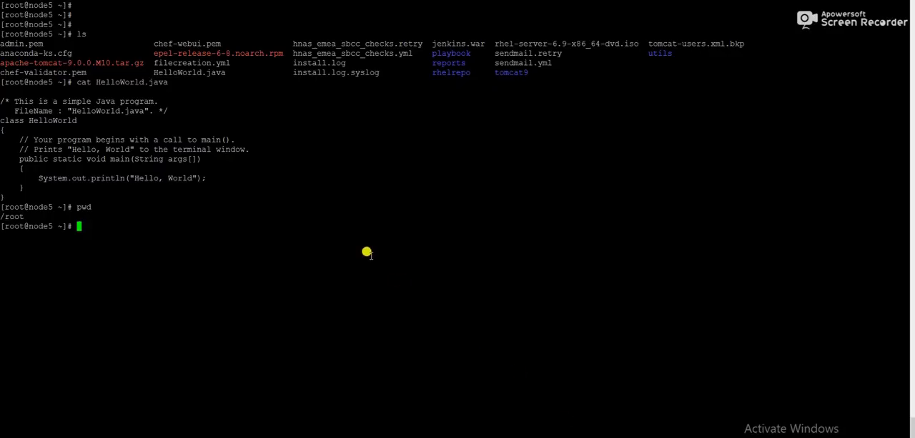
type("vi /etc/sudoers")
key("Return")
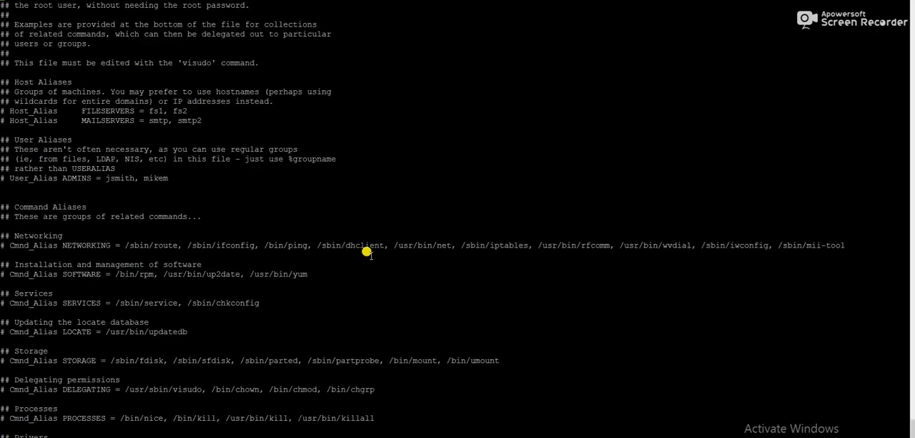
key("Down")
key("Down")
key("Down")
key("Down")
key("Down")
key("Down")
key("Down")
key("Down")
key("Down")
key("Down")
key("Down")
key("Down")
key("Down")
key("Down")
key("Down")
key("Down")
key("Down")
key("Down")
key("Down")
key("Down")
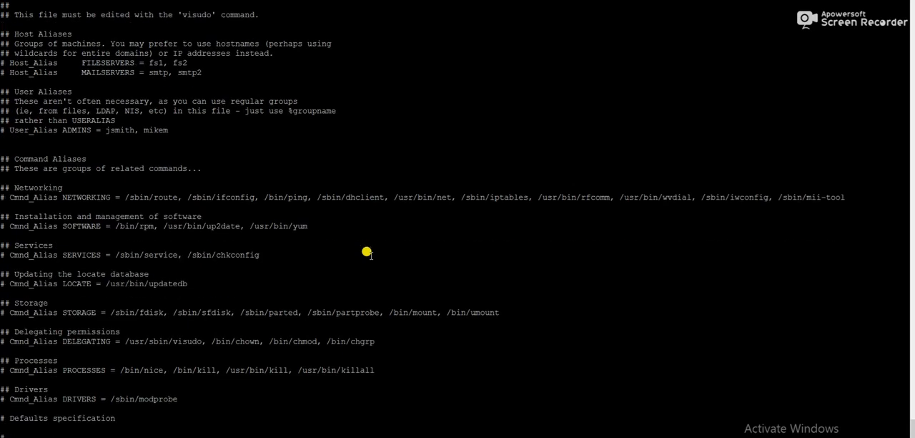
key("Down")
key("Down")
key("Down")
key("Down")
key("Down")
key("Down")
key("Down")
key("Down")
key("Down")
key("Down")
key("Down")
key("Down")
key("Down")
key("Down")
key("Down")
key("Down")
key("Down")
key("Down")
key("Down")
key("Down")
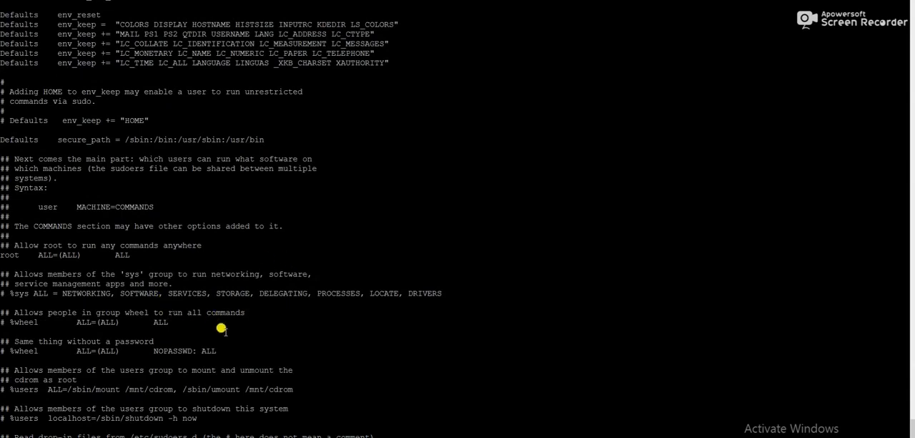
left_click_drag(9, 349, 211, 346)
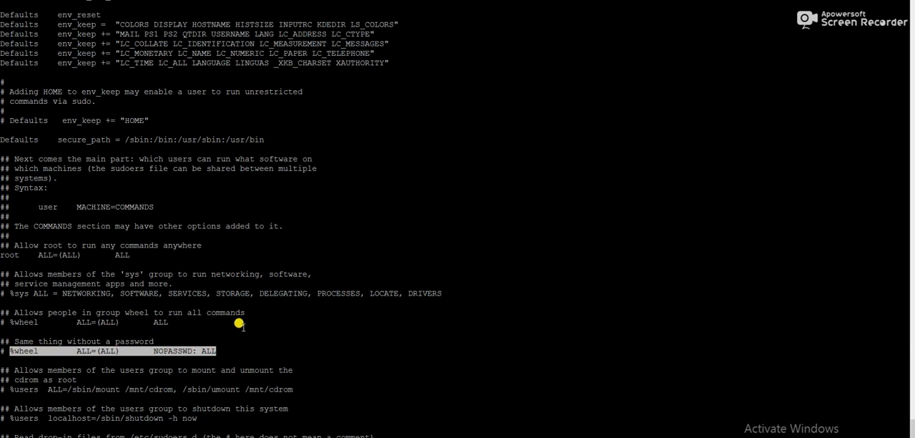
Go to the end of the passwordless %wheel rule and quit vi without editing the file
key("Up")
key("Up")
key("Up")
key("Up")
key("Up")
key("Up")
key("Up")
key("Up")
key("Up")
key("Right")
key("Right")
key("Right")
key("Right")
key("Right")
key("Right")
key("Right")
key("Right")
key("Right")
key("Right")
key("Right")
key("Right")
key("Right")
key("Right")
key("Right")
key("Right")
key("Right")
key("Right")
key("Right")
key("Right")
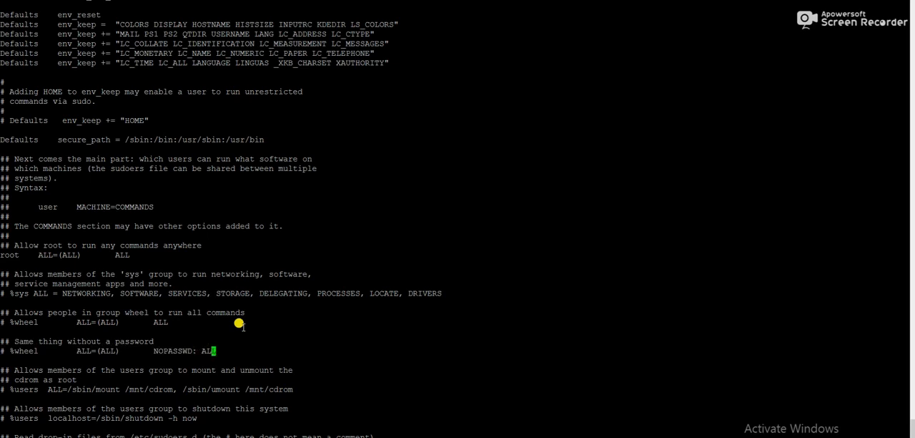
key("Left")
key("Return")
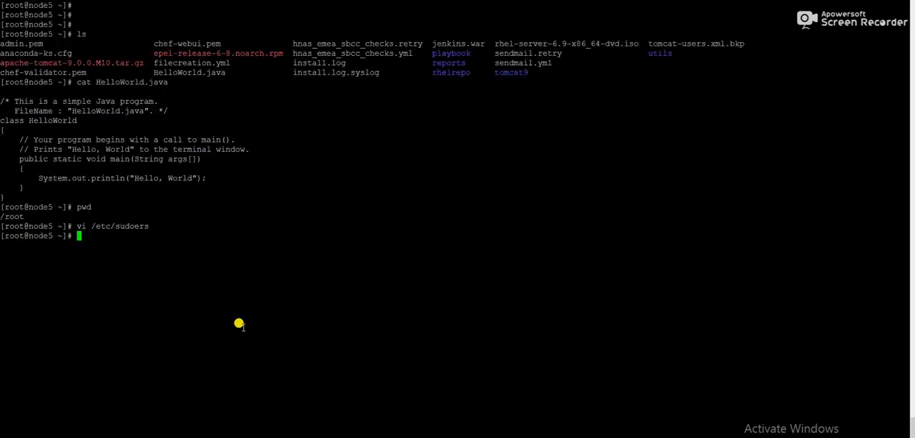
Open the sudoers file with visudo and copy the rule %wheel ALL=(ALL) NOPASSWD: ALL without its comment mark
type("visudo")
key("Return")
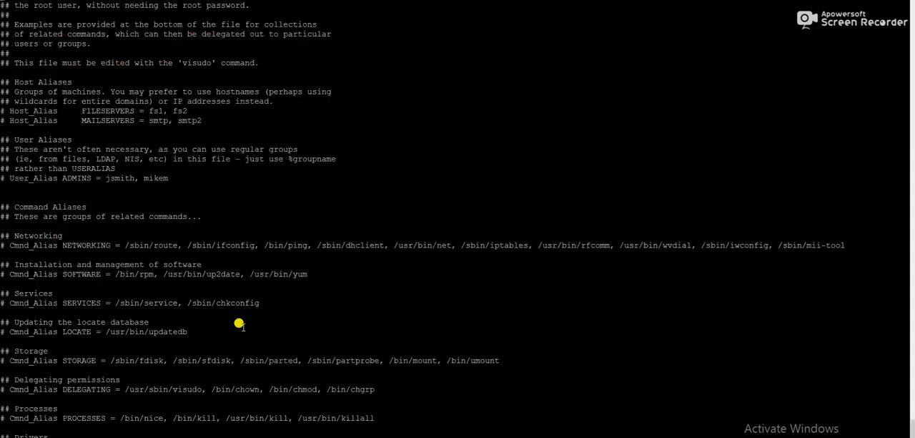
key("Down")
key("Down")
key("Down")
key("Down")
key("Down")
key("Down")
key("Down")
key("Down")
key("Down")
key("Down")
key("Down")
key("Down")
key("Down")
key("Down")
key("Down")
key("Down")
key("Down")
key("Down")
key("Down")
key("Down")
key("Down")
key("Down")
key("Down")
key("Down")
key("Down")
key("Down")
key("Down")
key("Down")
key("Down")
key("Down")
key("Down")
key("Down")
key("Down")
key("Down")
key("Down")
key("Down")
key("Down")
key("Down")
key("Down")
key("Down")
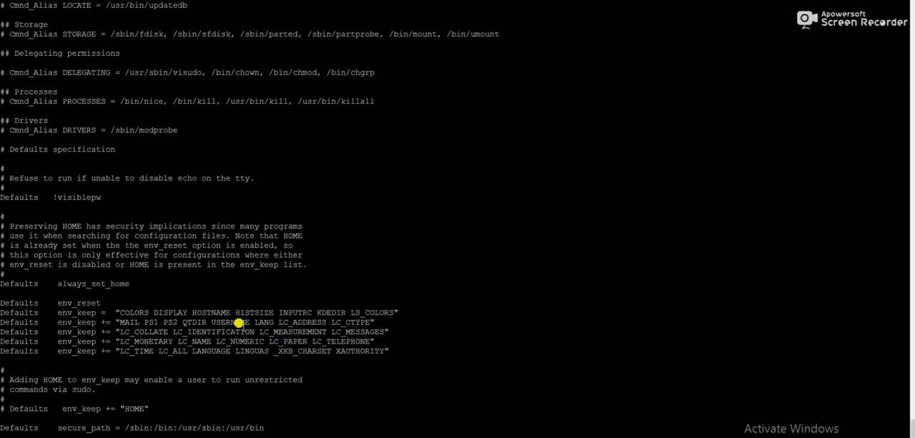
key("Down")
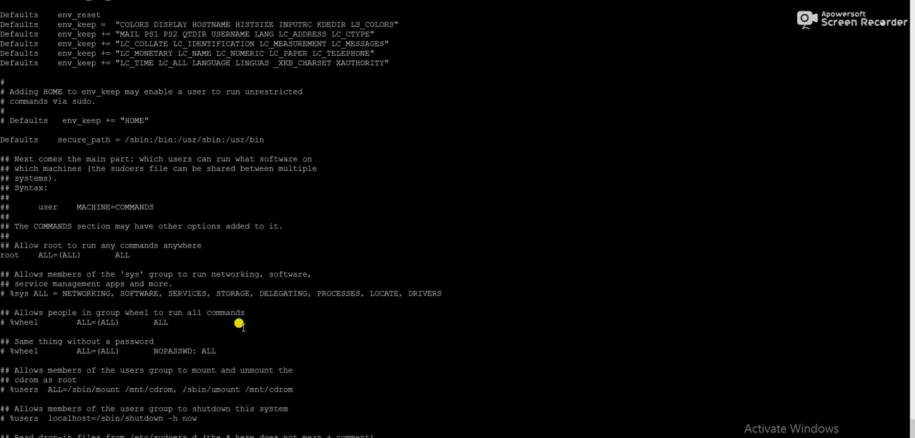
left_click_drag(6, 316, 71, 322)
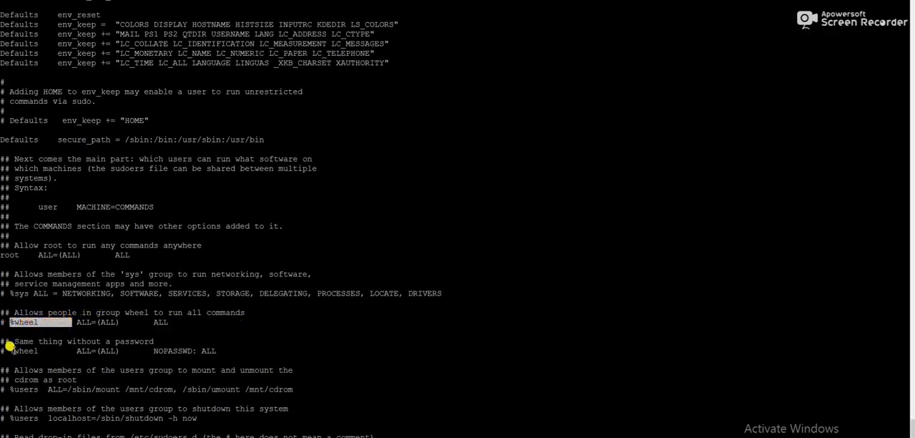
left_click_drag(6, 347, 208, 348)
key("ctrl+c")
left_click(221, 350)
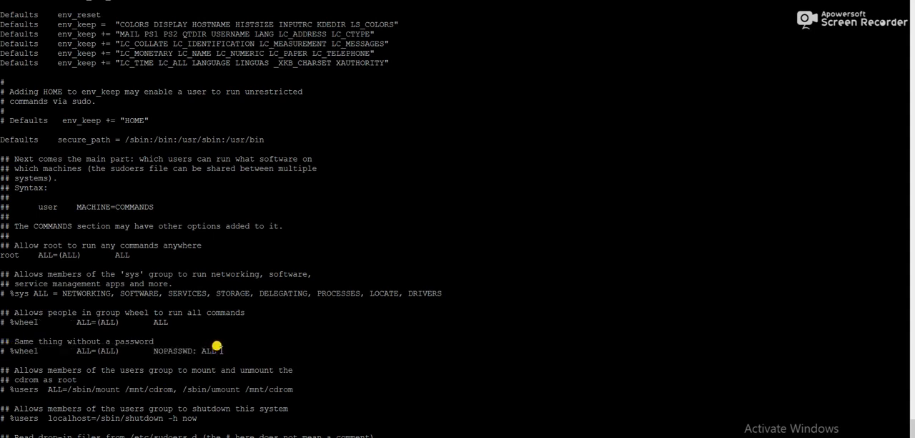
Insert a new line below the commented passwordless %wheel rule and paste the copied rule there
key("Up")
key("Up")
key("Up")
key("Up")
key("Up")
key("Up")
key("Up")
key("Up")
key("Up")
key("Up")
key("Up")
key("Right")
key("Right")
key("Right")
key("Right")
key("Right")
key("Right")
key("Right")
key("Right")
key("Right")
key("Right")
key("Right")
key("Right")
key("Right")
key("Right")
key("Right")
key("Right")
key("Right")
key("Right")
key("Right")
key("Right")
key("o")
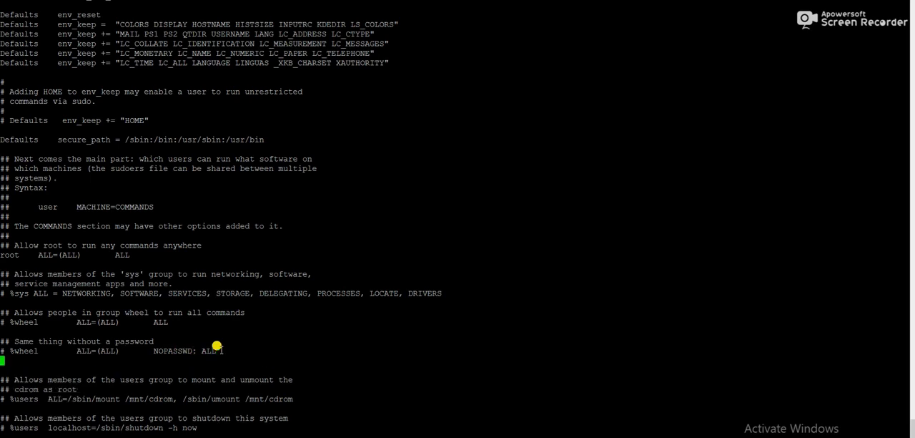
right_click(189, 348)
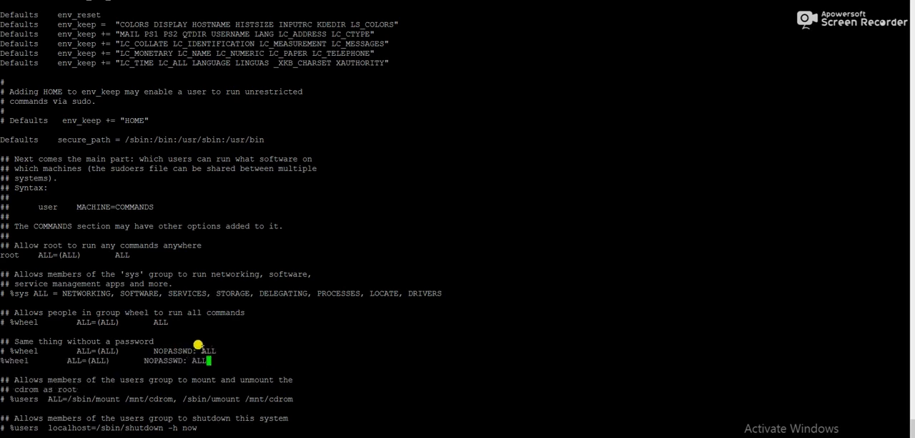
Replace %wheel with jenkins in the pasted rule, then save the sudoers file and exit the editor
key("Left")
key("Left")
key("Left")
key("Left")
key("Left")
key("Left")
key("Left")
key("Left")
key("Left")
key("Left")
key("Left")
key("Left")
key("Left")
key("Left")
key("Left")
key("Left")
key("Left")
key("Left")
key("Left")
key("Left")
key("Left")
key("Left")
key("Left")
key("BackSpace")
key("BackSpace")
key("BackSpace")
key("BackSpace")
key("BackSpace")
key("BackSpace")
type("jenkins")
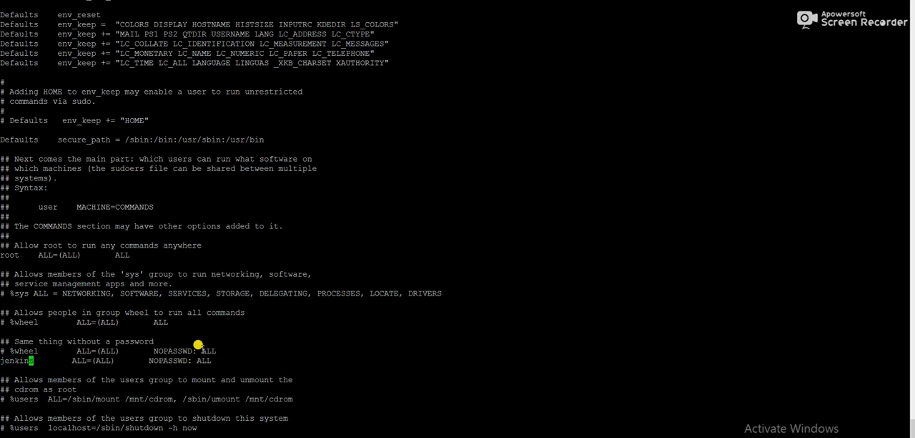
key("Return")
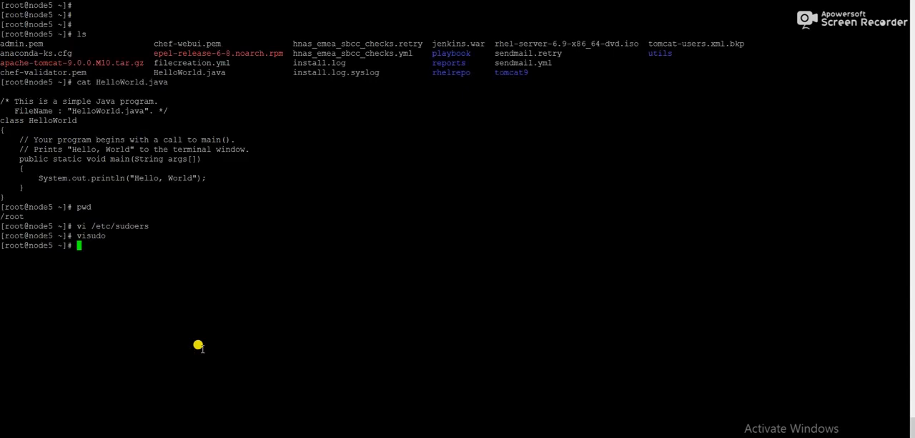
Switch back to Jenkins and open the mysamplejob project from the dashboard
key("alt+Tab")
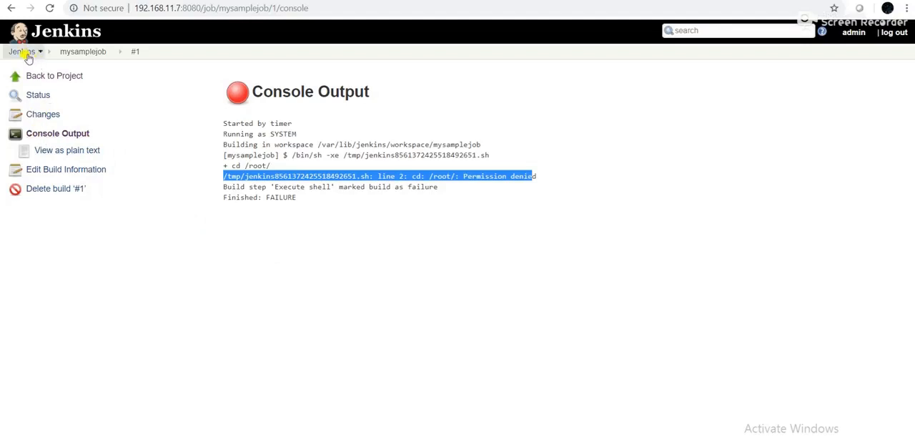
left_click(77, 56)
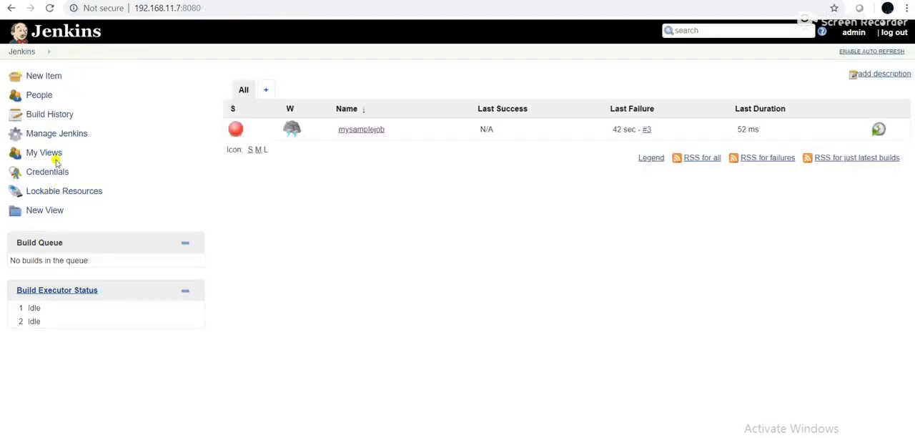
left_click(355, 132)
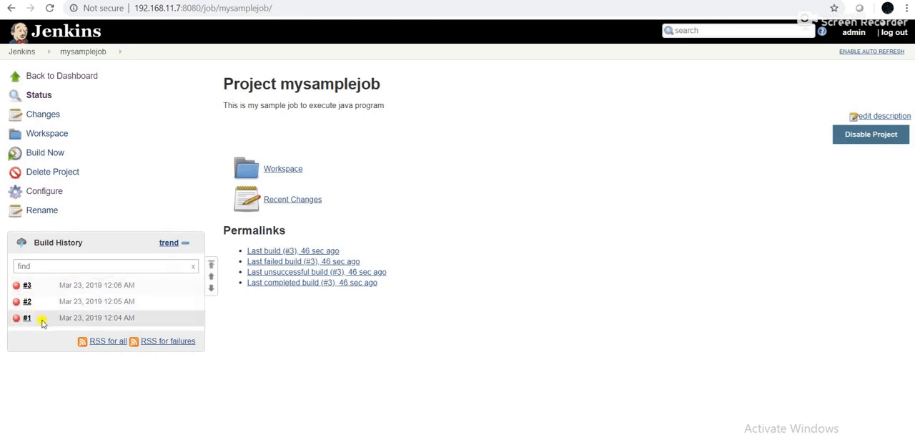
Start a manual build of mysamplejob and open the console output of build #5
left_click(45, 155)
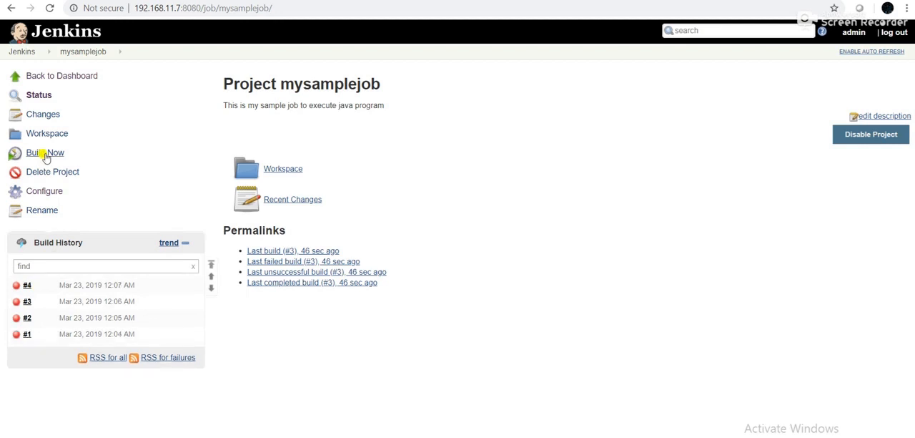
left_click(45, 155)
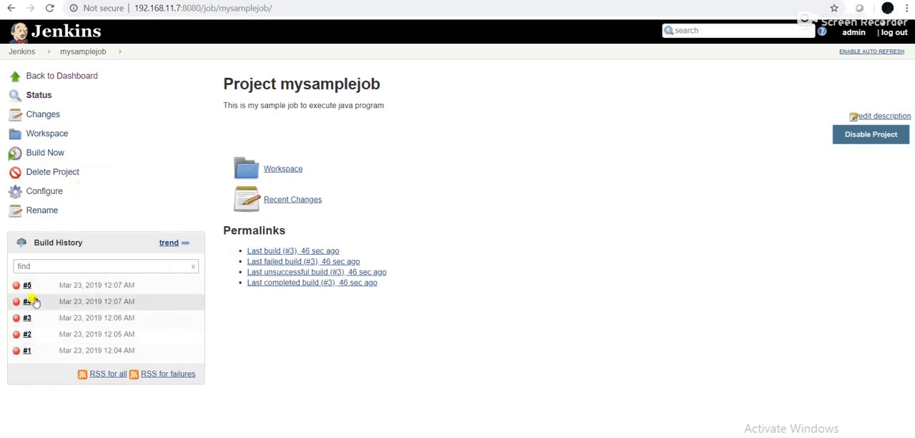
left_click(30, 286)
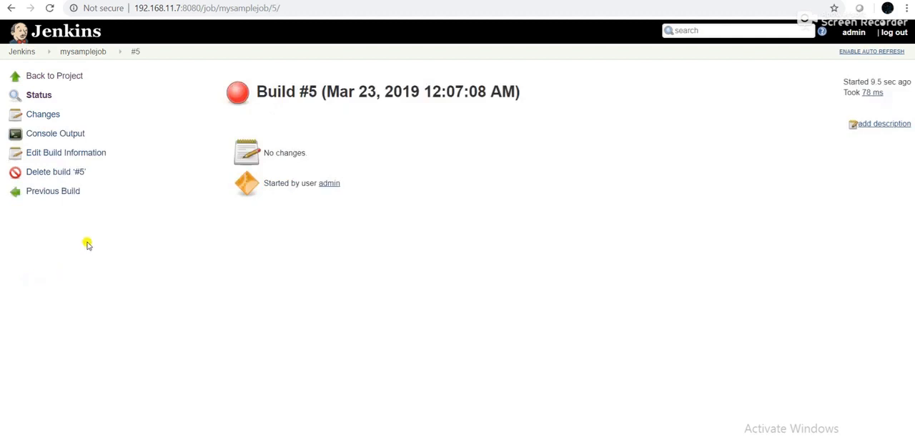
left_click(49, 135)
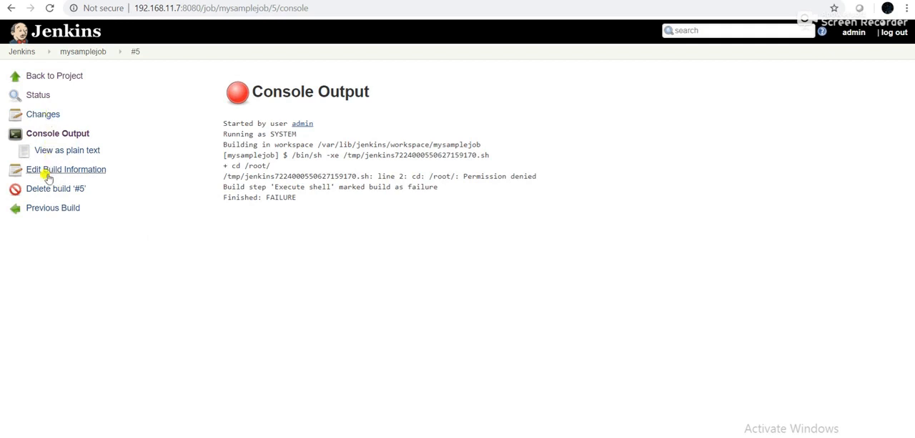
Prefix the javac and java commands in mysamplejob's Execute shell build step with sudo and save the job configuration
left_click(69, 53)
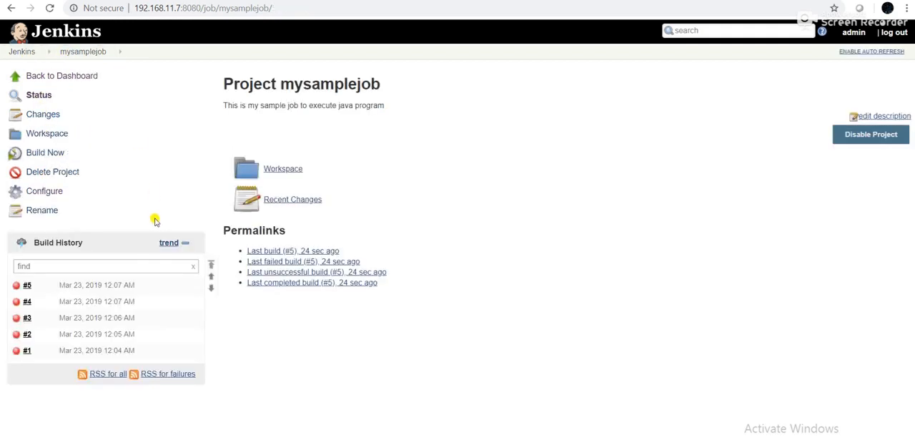
left_click(40, 193)
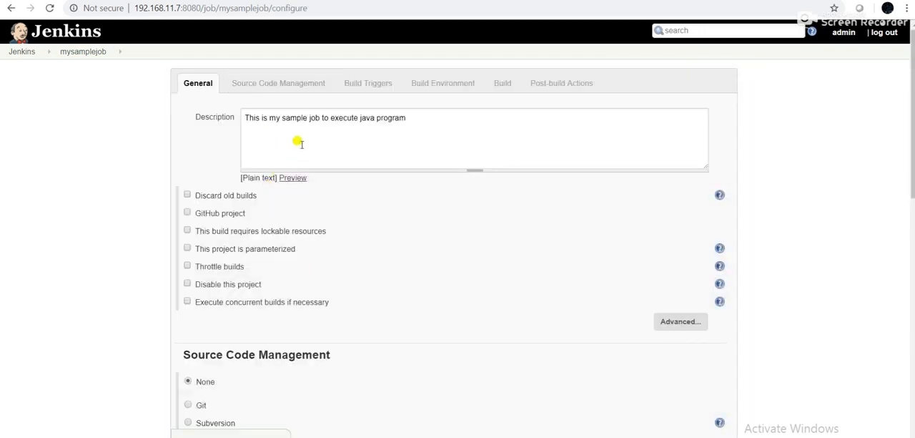
scroll(316, 240, "down", 8)
scroll(316, 241, "down", 3)
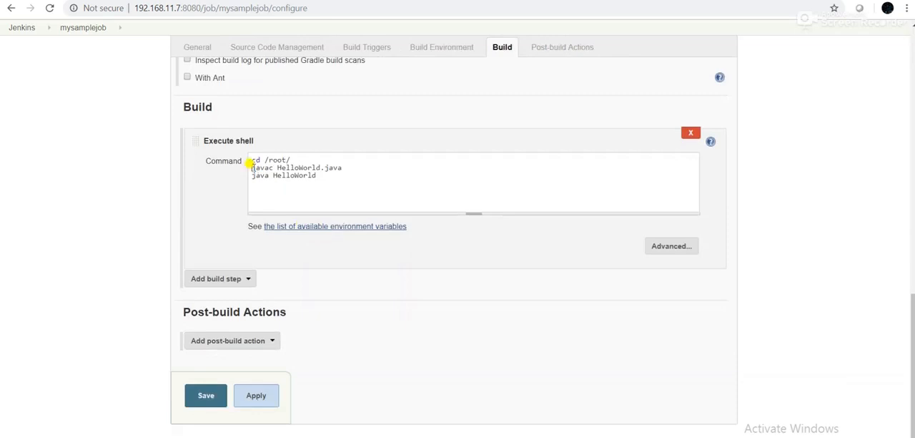
type("sudo ")
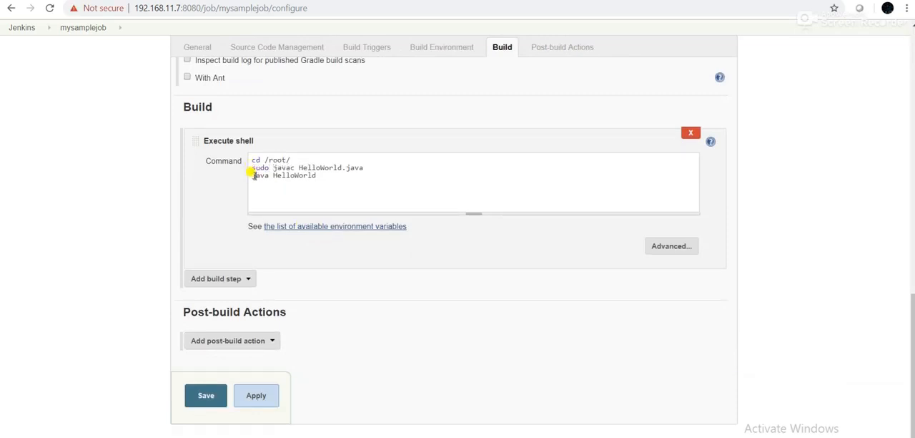
type("sudo")
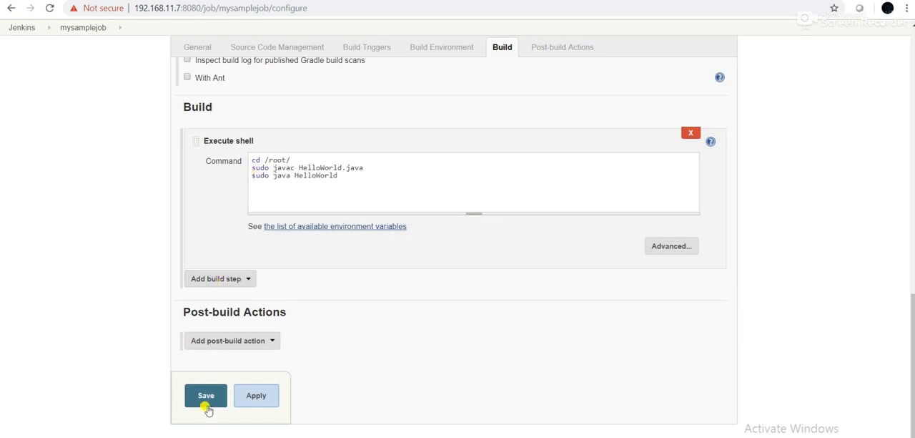
left_click(206, 397)
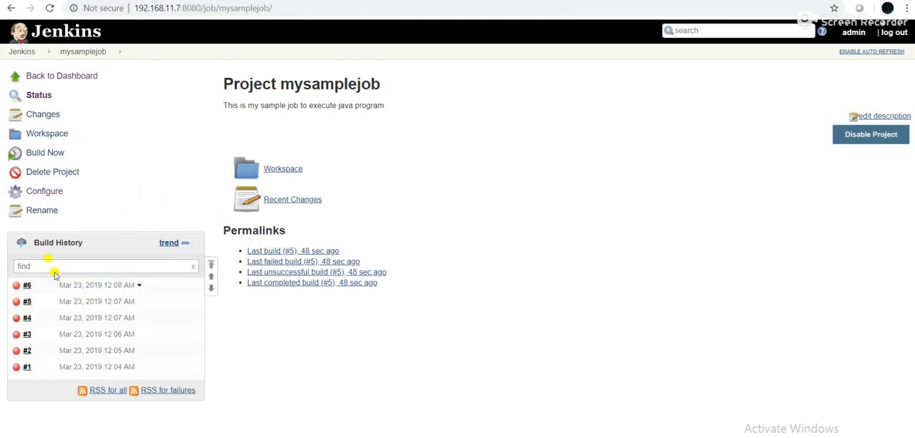
Run mysamplejob manually again and open the console output of build #7
left_click(55, 155)
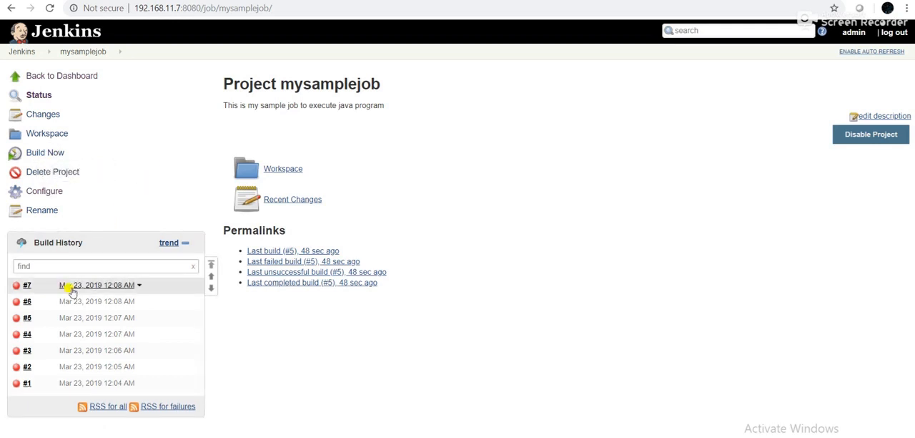
left_click(27, 285)
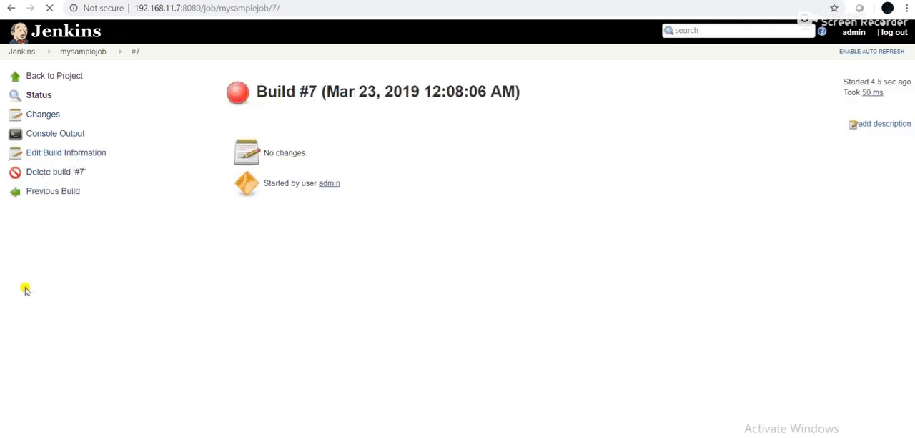
left_click(56, 135)
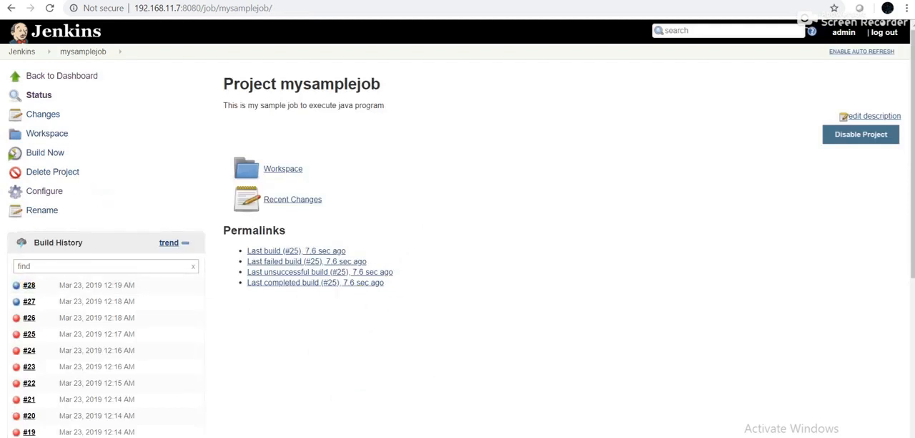
Open the console output of the failed build #23 from mysamplejob's build history
key("alt+Tab")
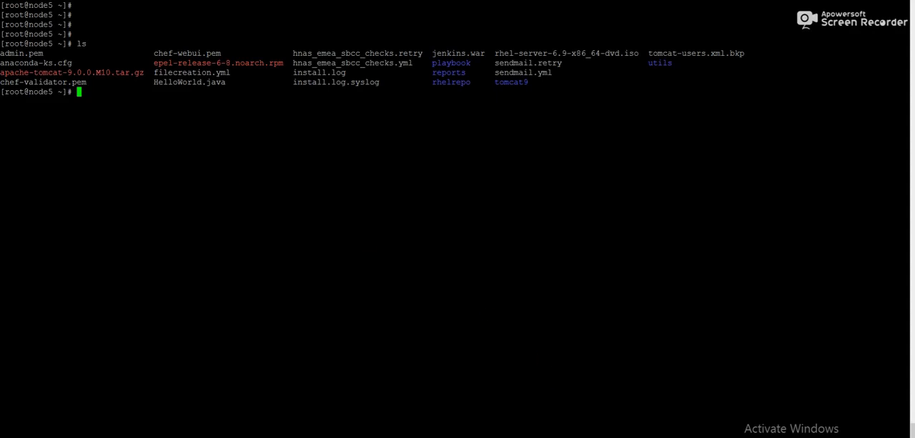
key("alt+Tab")
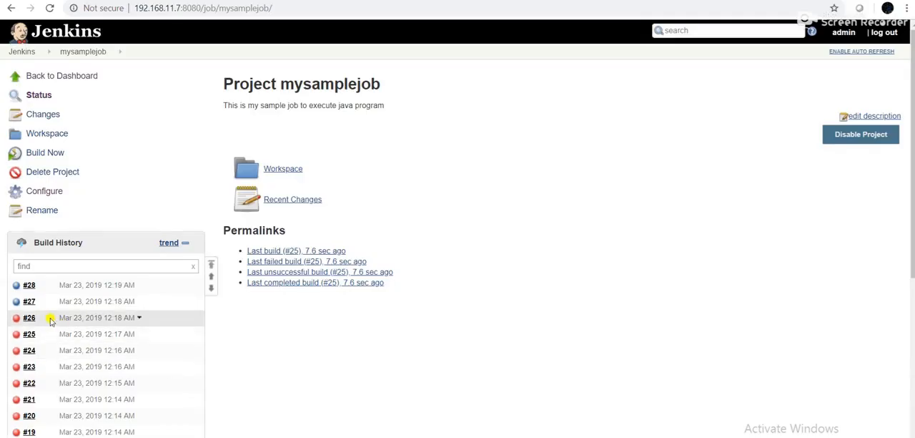
left_click(29, 367)
left_click(77, 136)
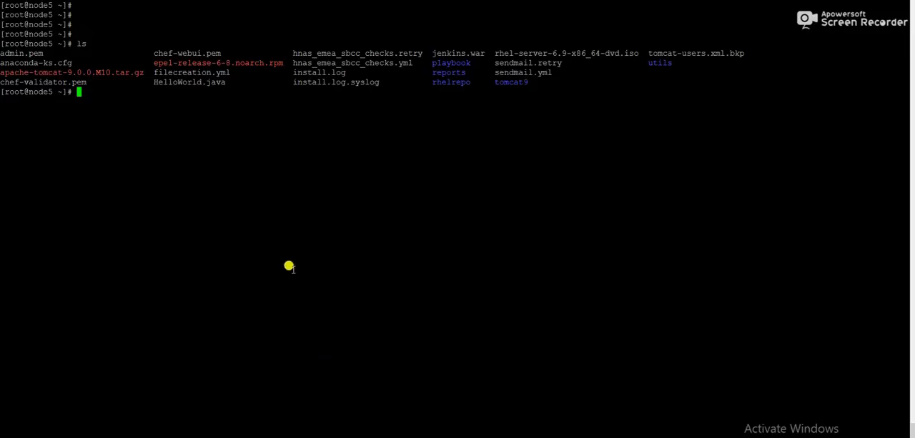
In the terminal, check the permissions of the /root/ directory with ls -ld and highlight HelloWorld.java in the file listing
type("ls -ld /root/")
key("Return")
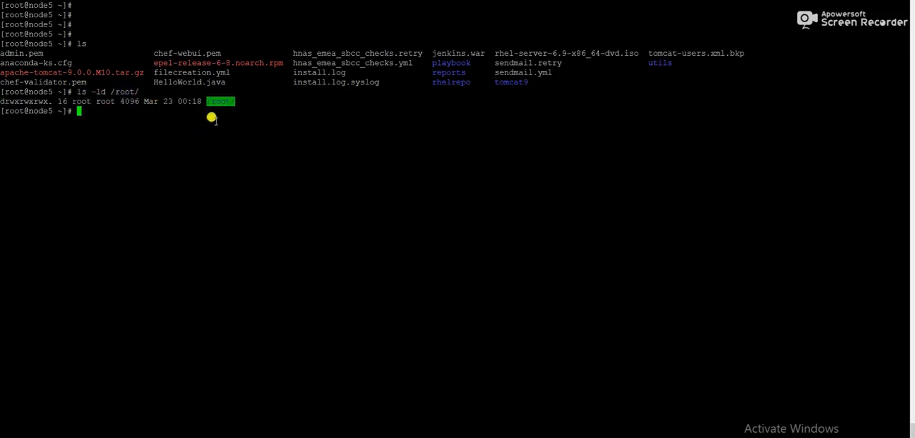
double_click(179, 82)
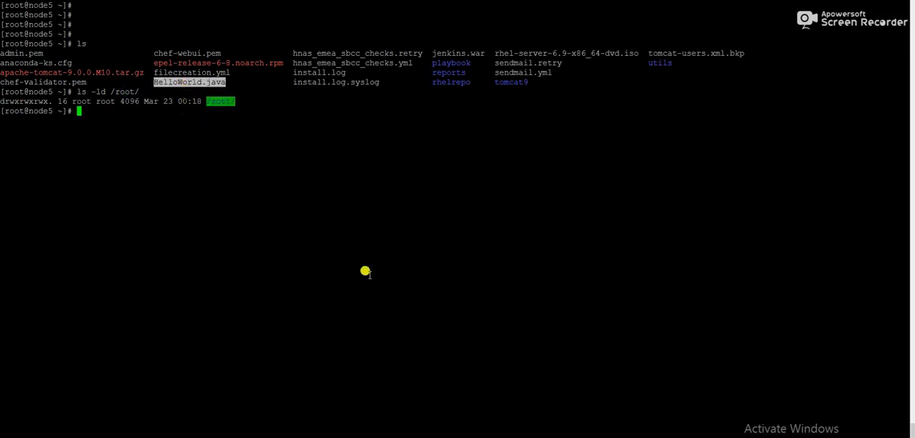
Switch back to Jenkins, open the console output of mysamplejob build #28 and select the whole log text
mouse_move(576, 437)
left_click(576, 415)
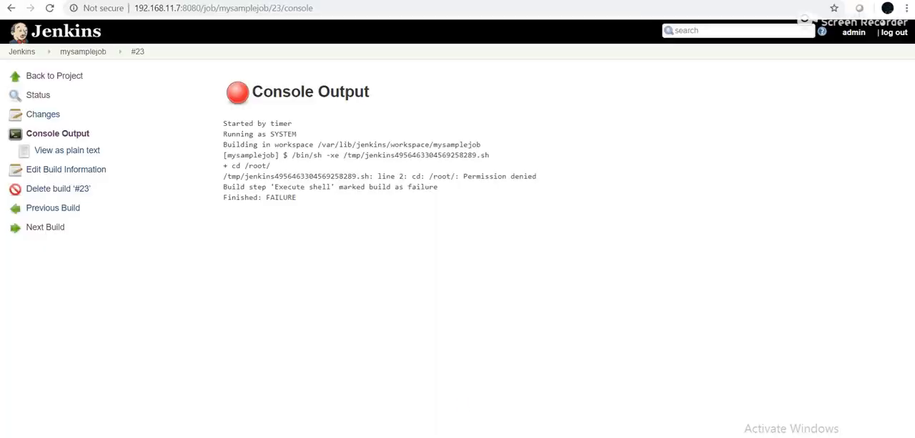
left_click(84, 53)
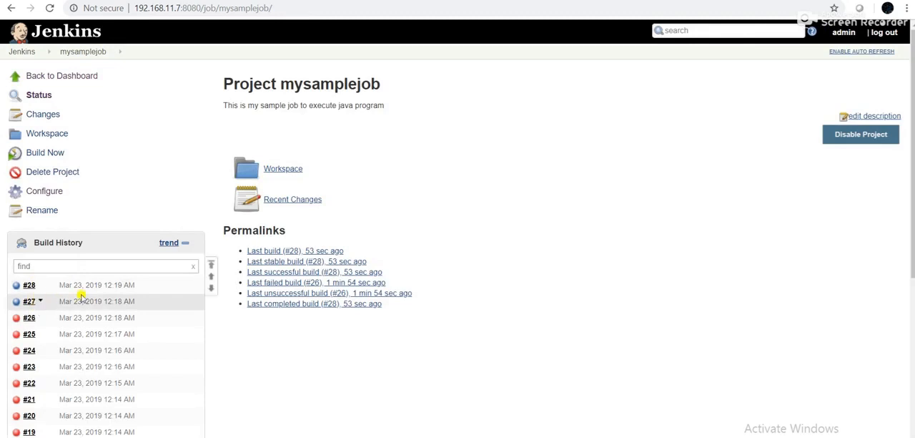
left_click(29, 285)
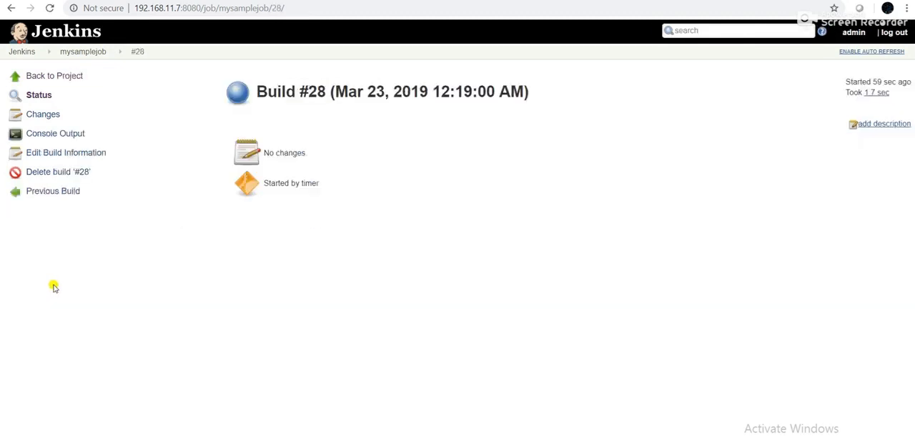
left_click(54, 133)
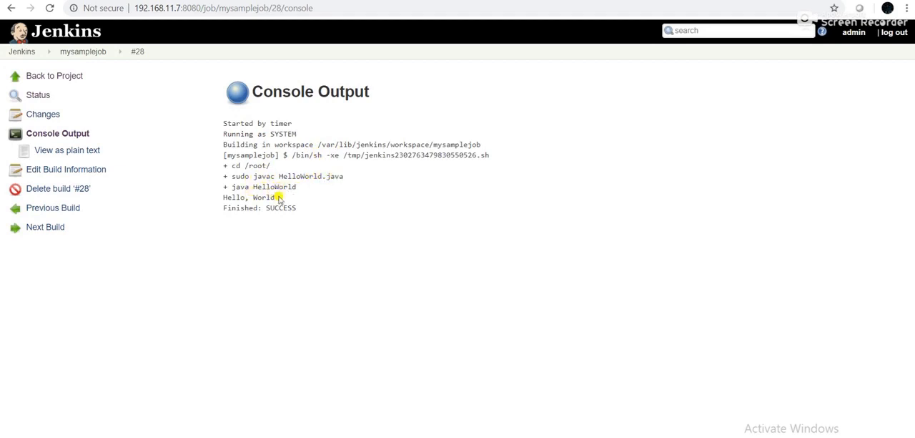
left_click_drag(307, 208, 223, 122)
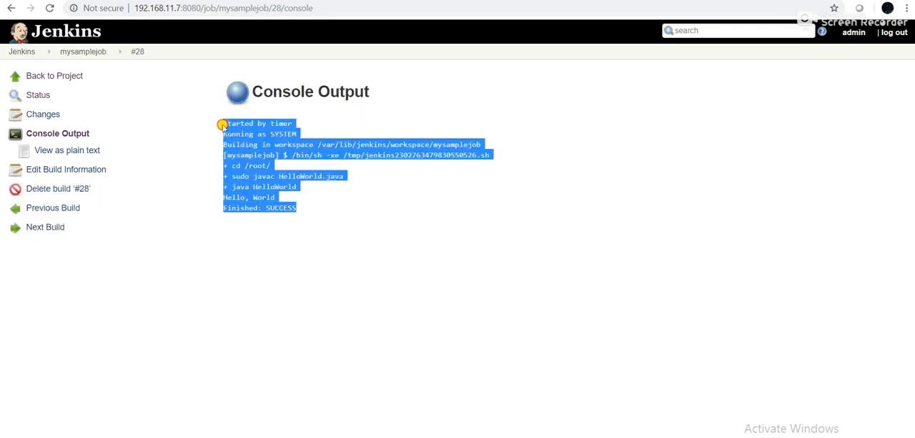
Return to the mysamplejob project page, start another manual build, review the build history and reload the project page
left_click(72, 54)
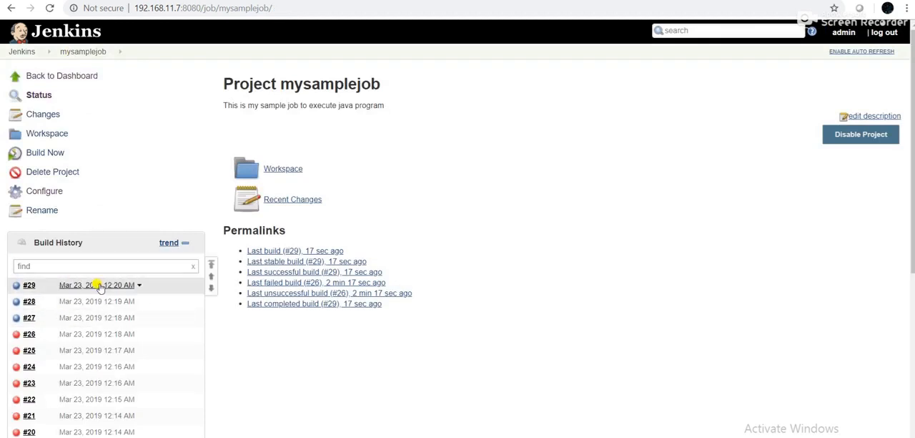
left_click(38, 155)
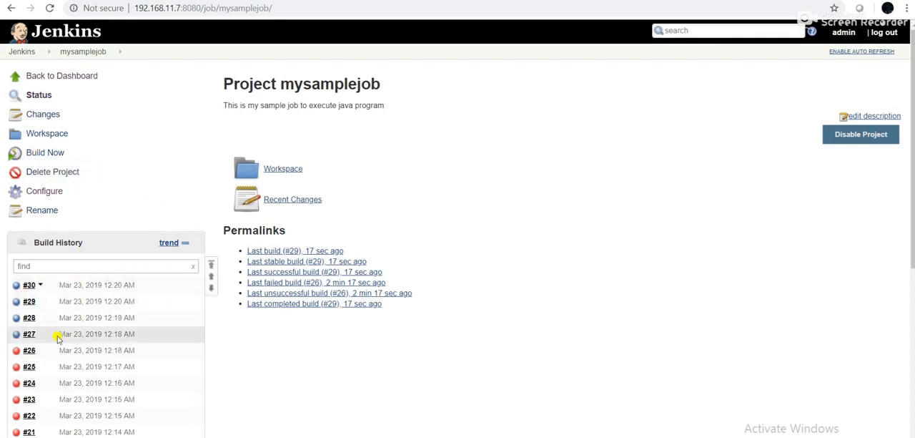
scroll(55, 334, "down", 2)
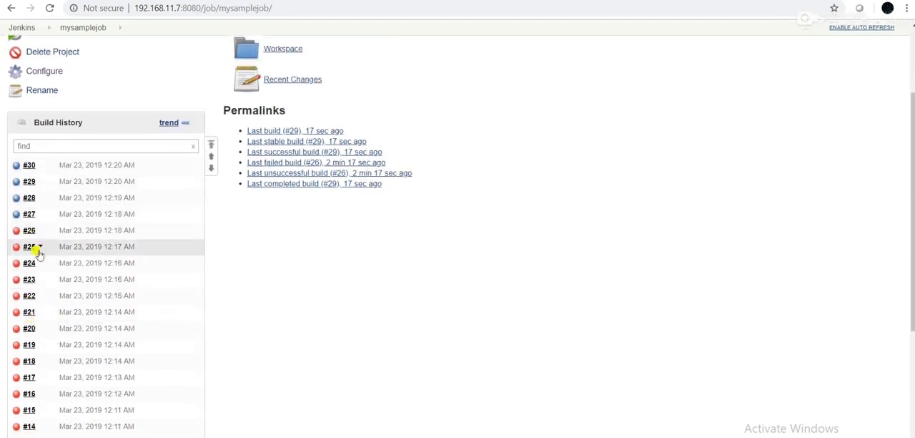
scroll(63, 279, "up", 2)
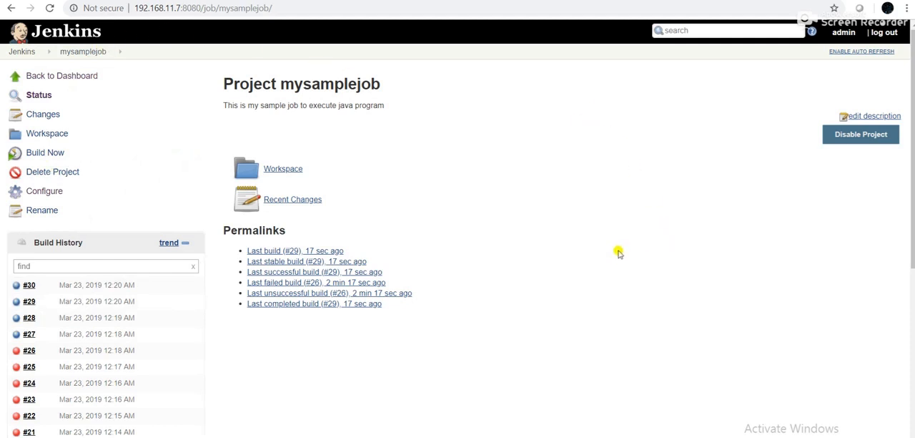
left_click(79, 52)
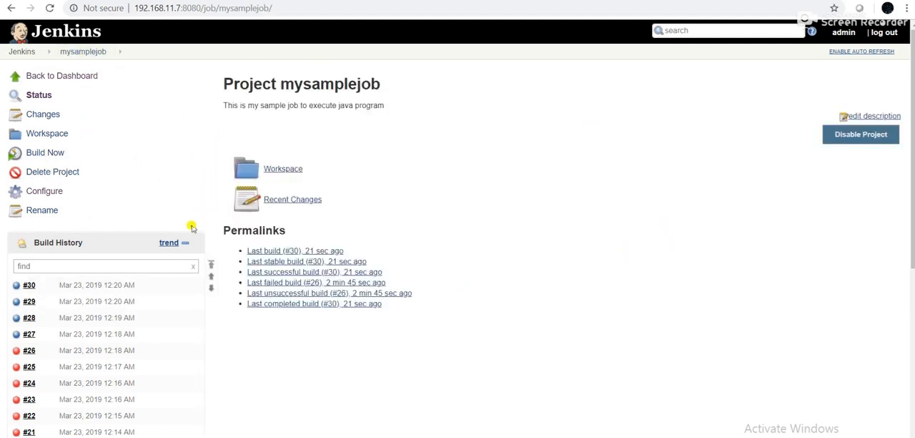